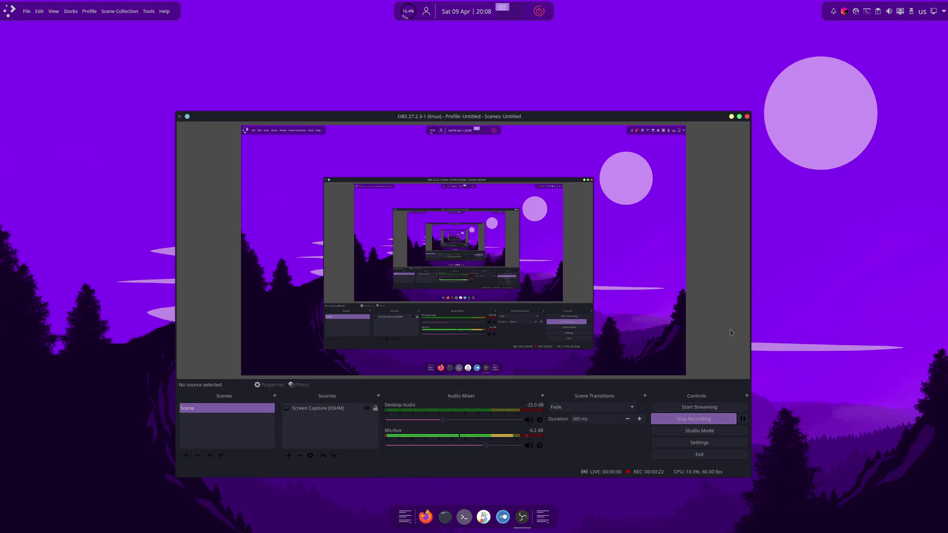
- Switch to the Dolphin file manager, create a folder named PhantomClient in the home directory, and open it
click(731, 116)
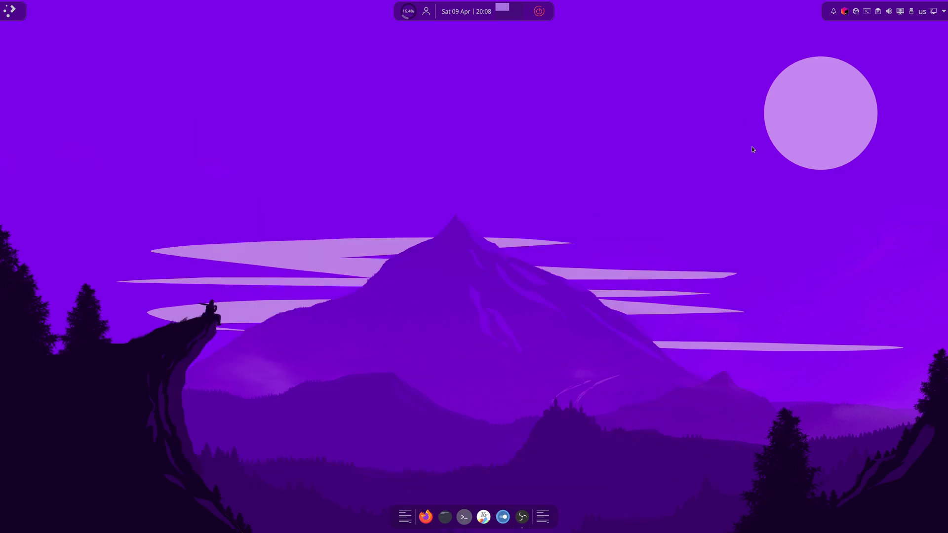
click(445, 517)
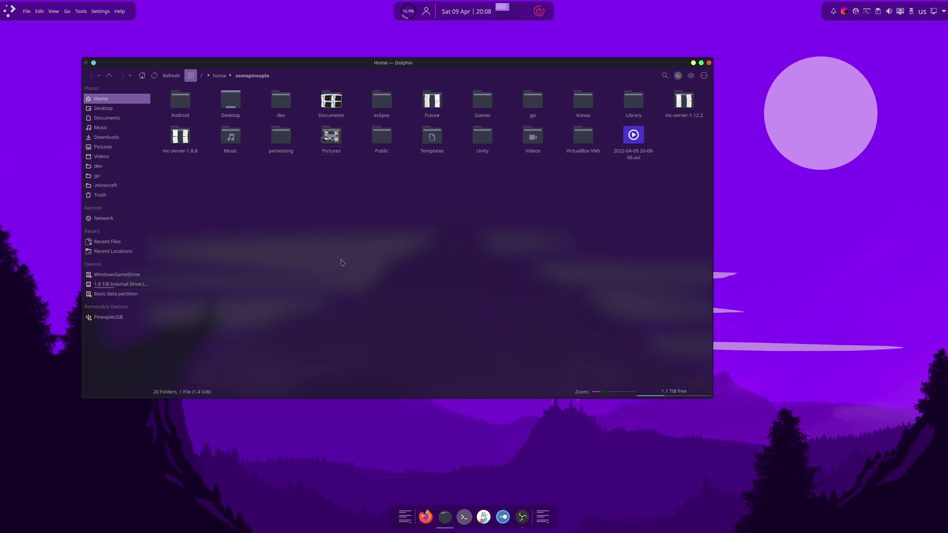
right_click(294, 200)
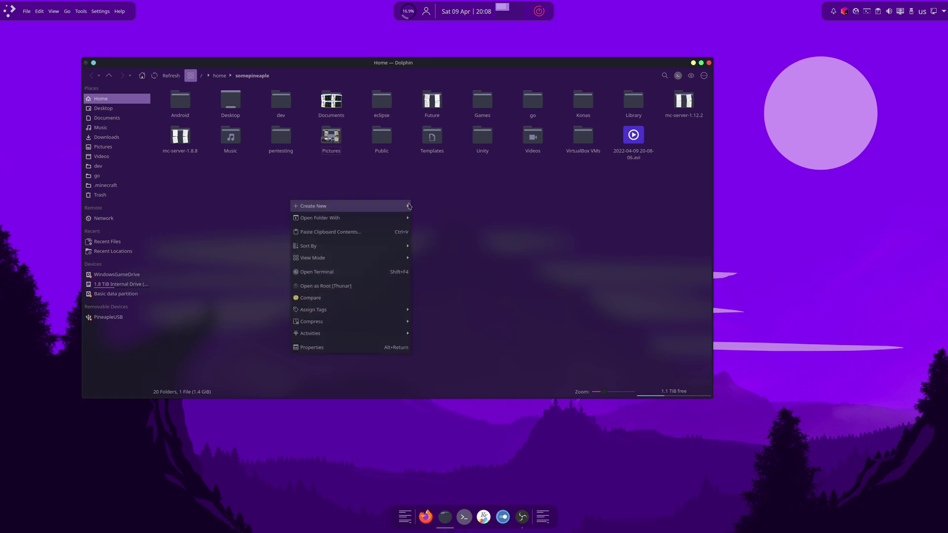
mouse_move(390, 206)
click(451, 207)
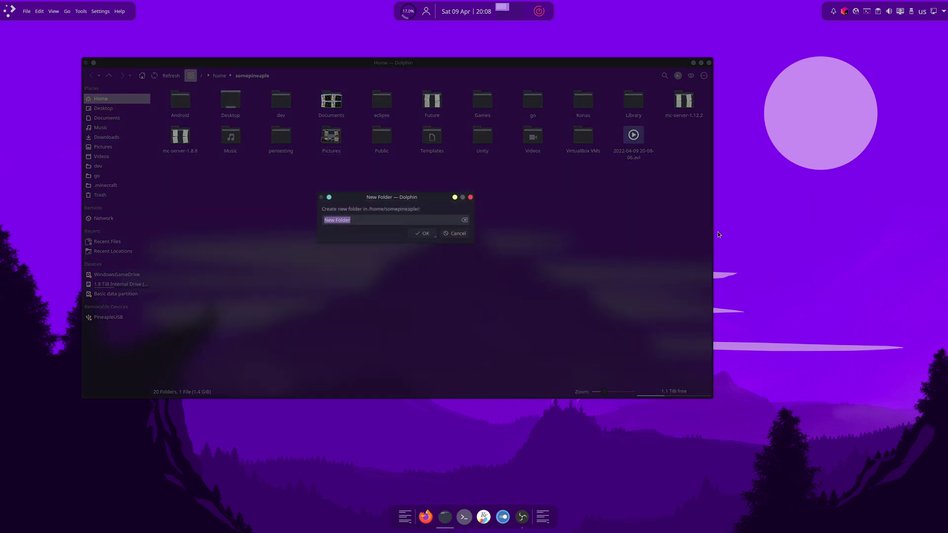
text(PhantomClient)
key(Return)
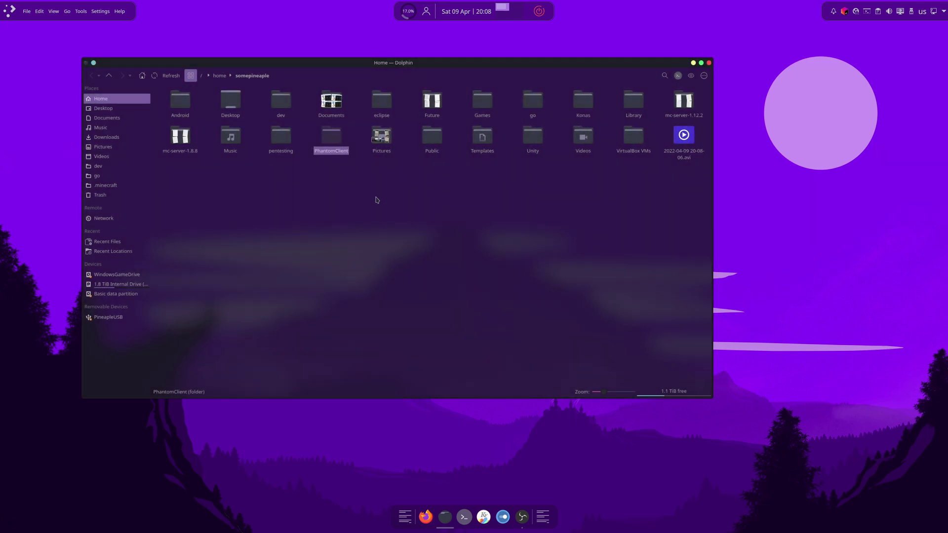
click(334, 140)
drag(408, 65, 561, 75)
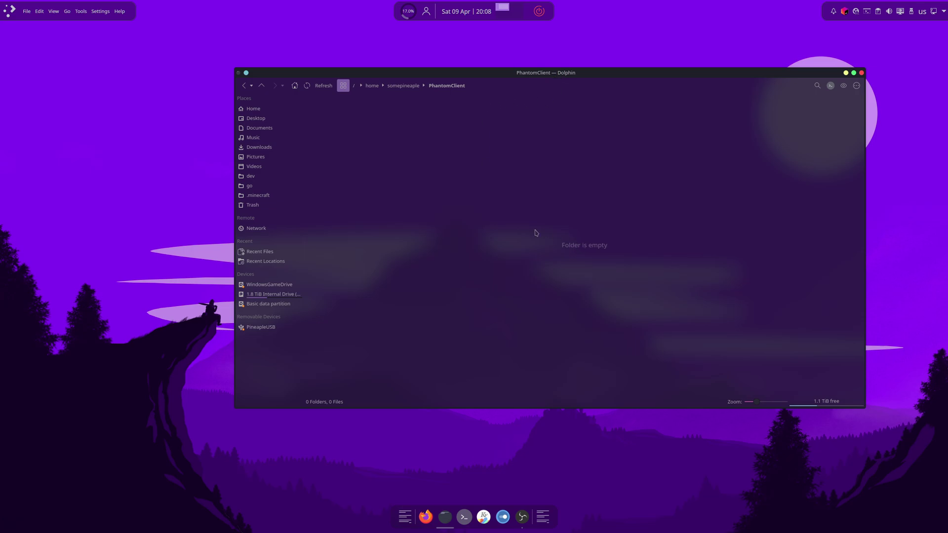
right_click(475, 213)
key(Escape)
- Switch to Firefox and download Phantom_Injector from the Verison 1.0.0 release at github.com/SomePineaple/Phantom-Injector
click(426, 517)
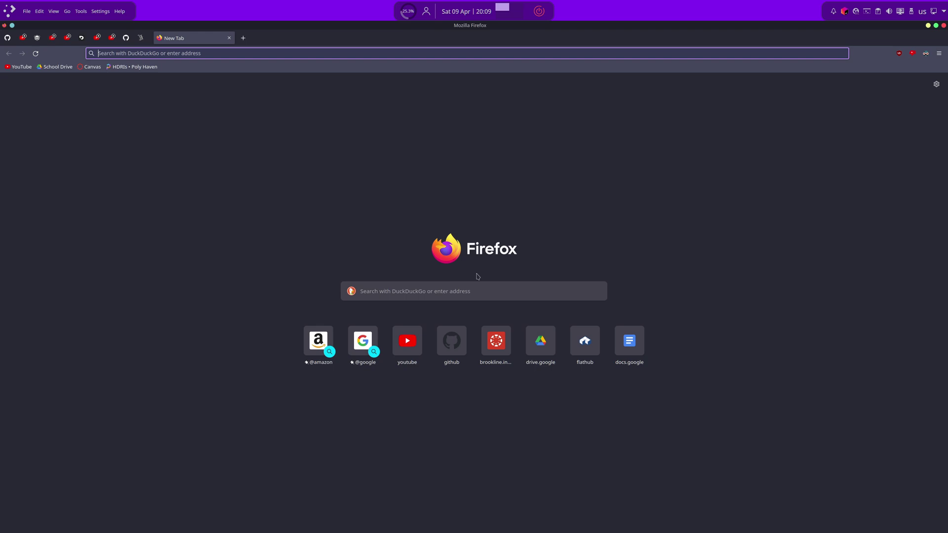
text(github.com/)
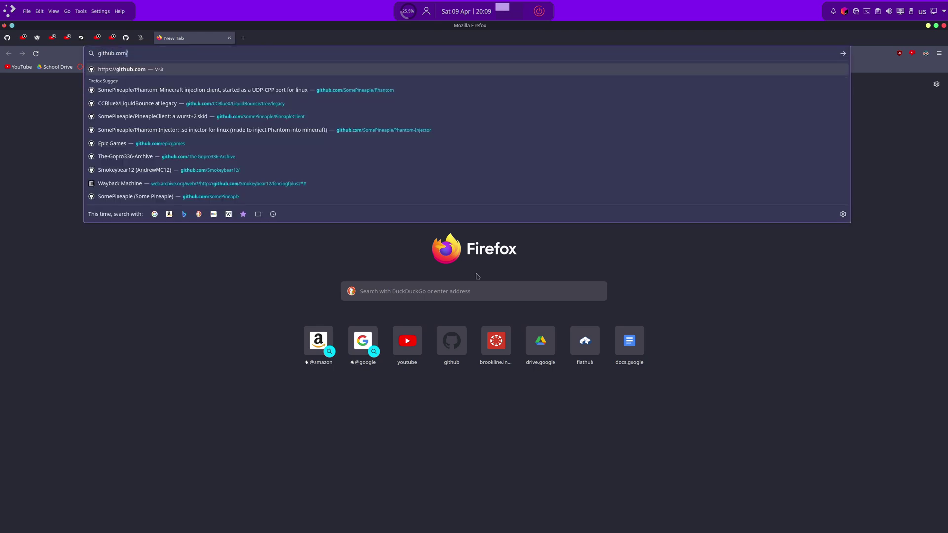
text(SomePineaple/Injec)
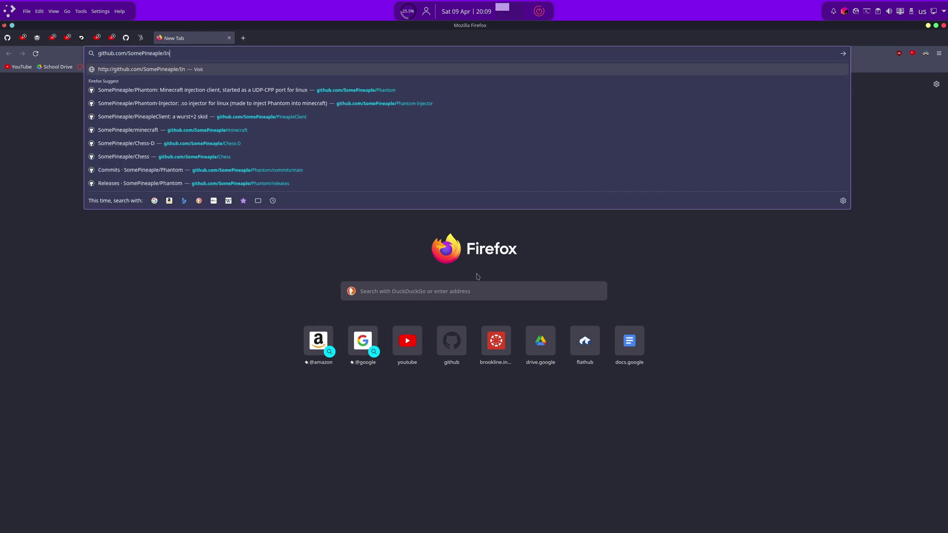
key(BackSpace)
key(BackSpace)
key(BackSpace)
key(BackSpace)
key(BackSpace)
text(Phantom-Injector)
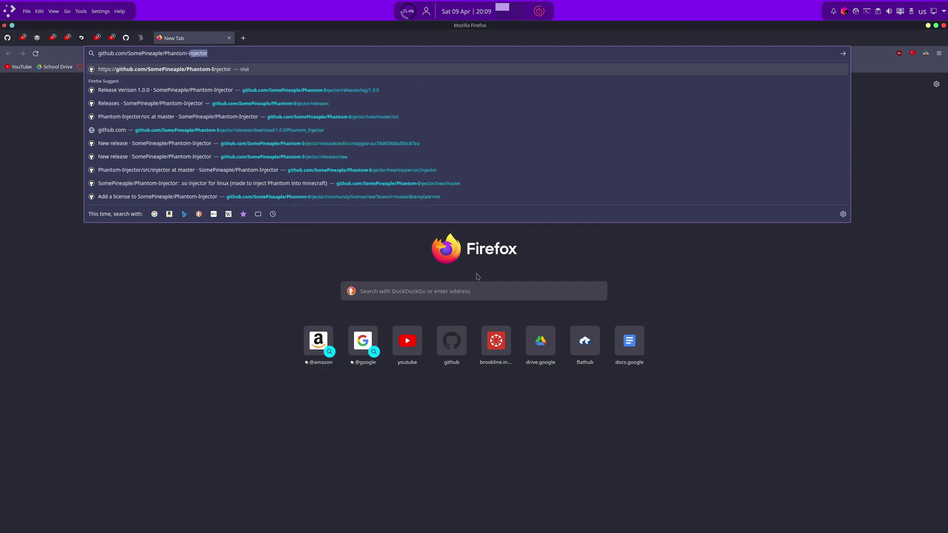
key(Return)
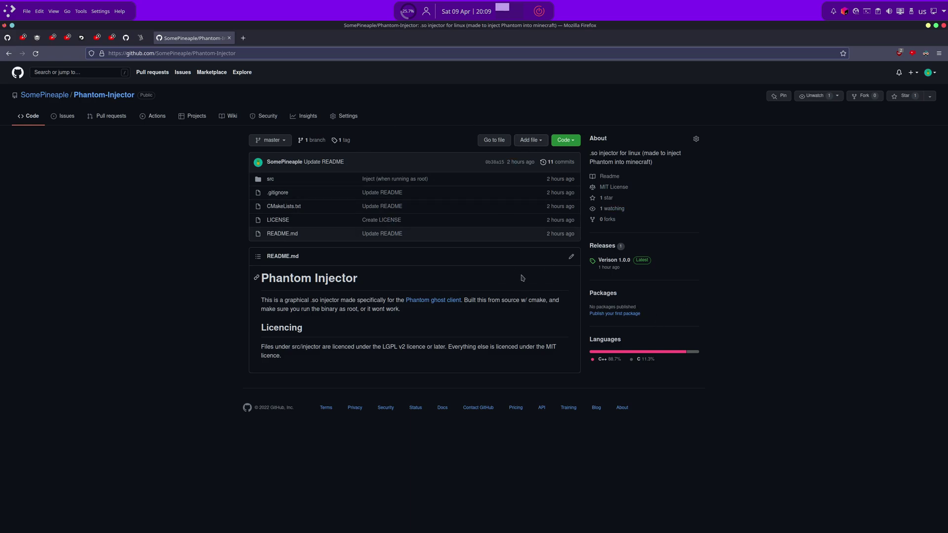
click(611, 265)
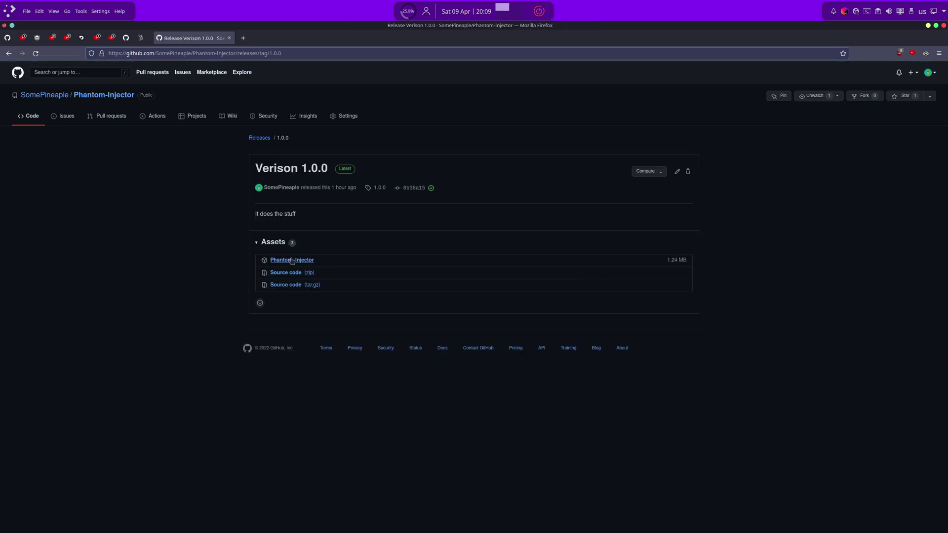
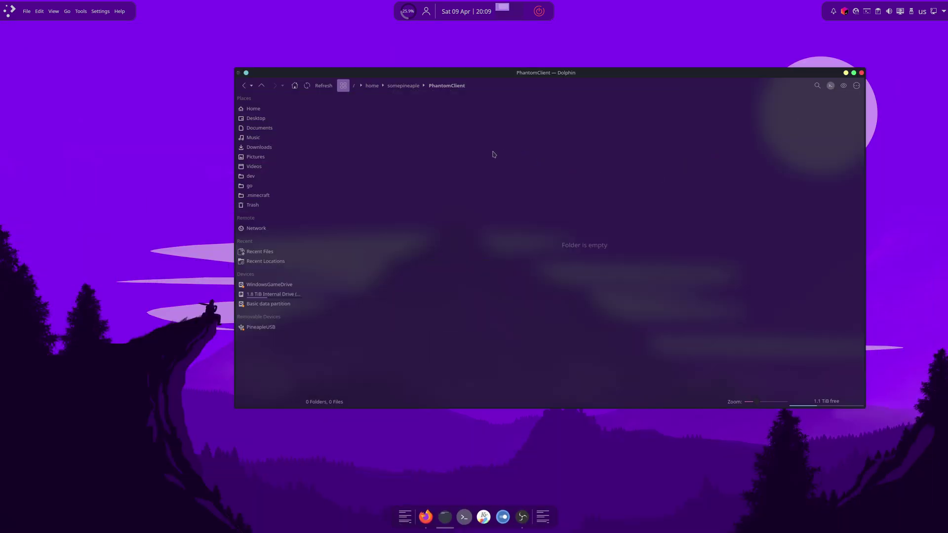
- Switch to Dolphin and move Phantom_Injector from the Downloads folder into the PhantomClient folder
key(ctrl+t)
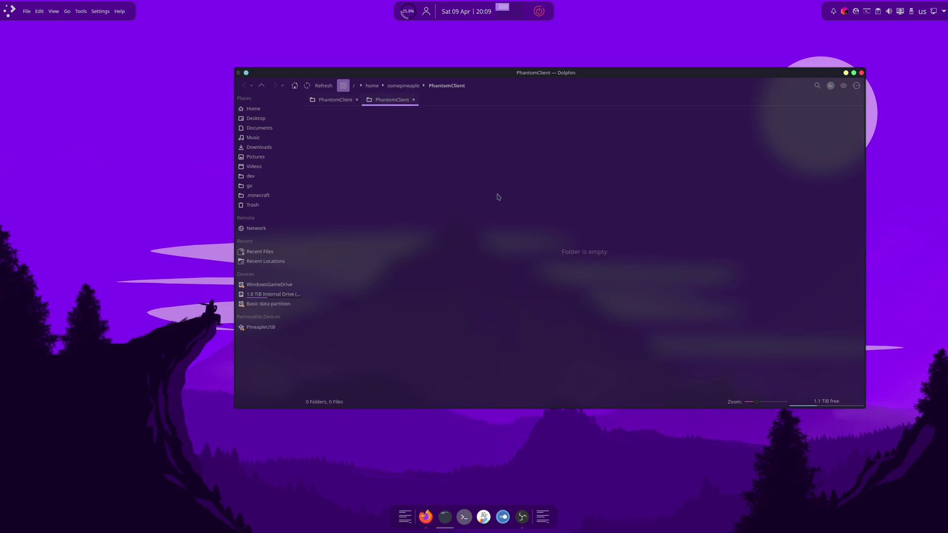
click(277, 150)
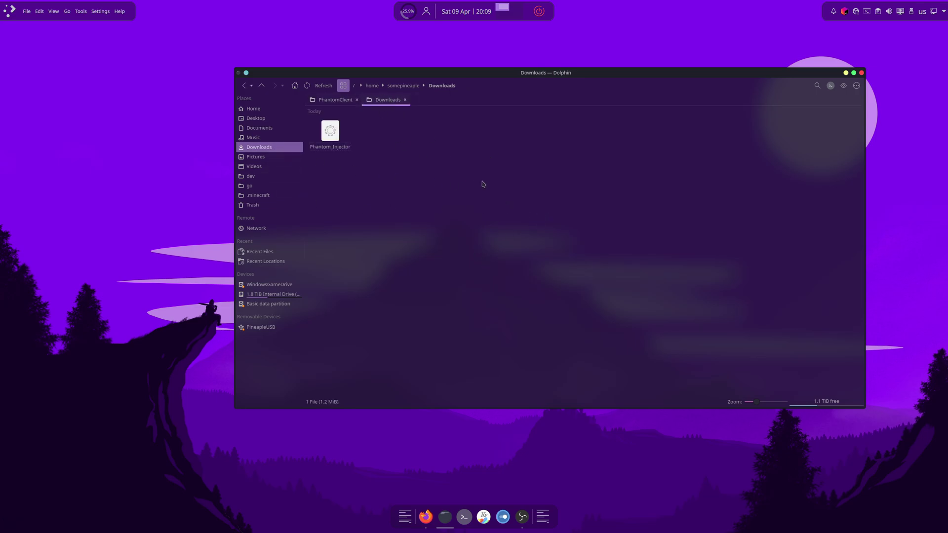
click(329, 130)
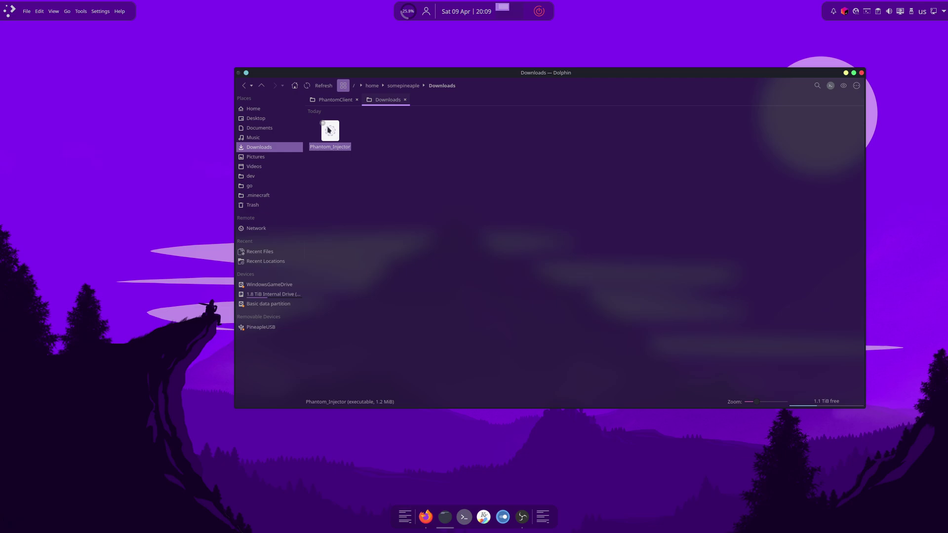
drag(329, 131, 423, 170)
mouse_move(331, 134)
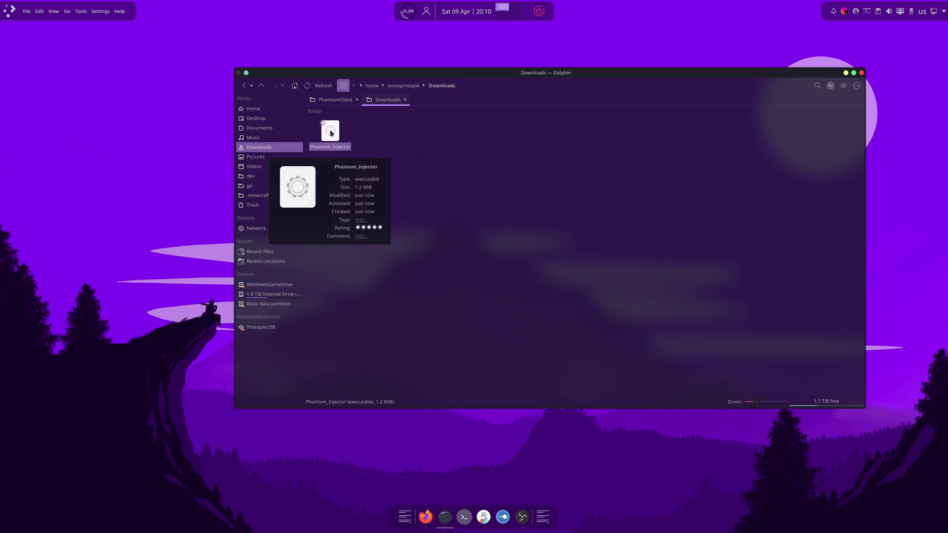
drag(332, 134, 502, 193)
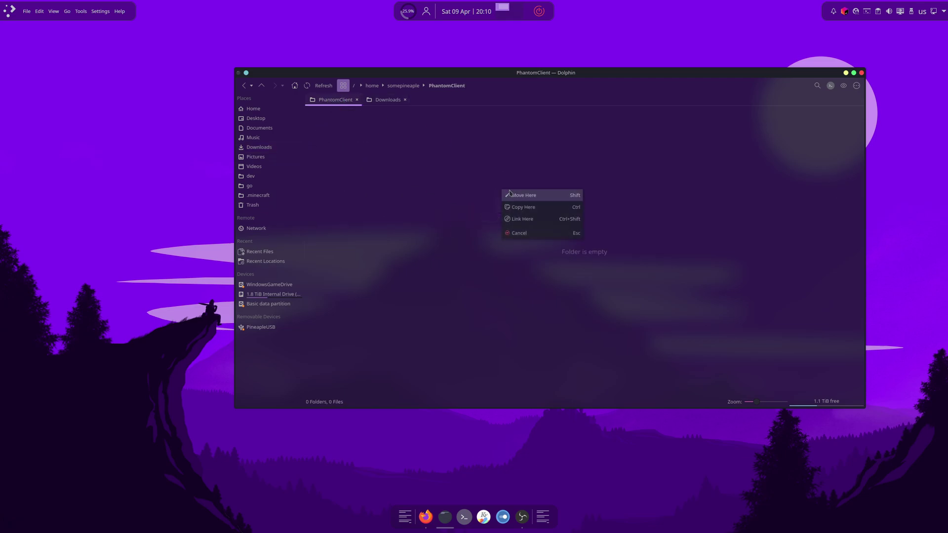
click(551, 199)
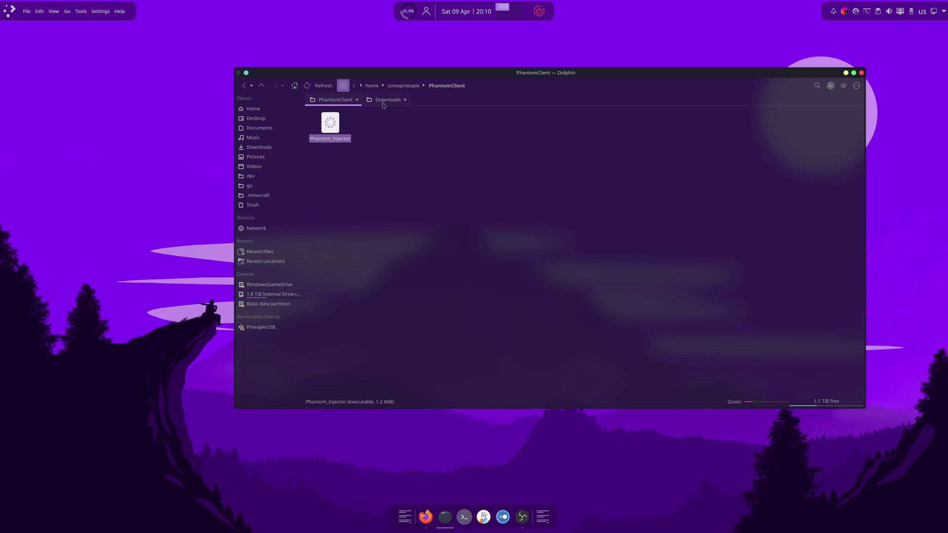
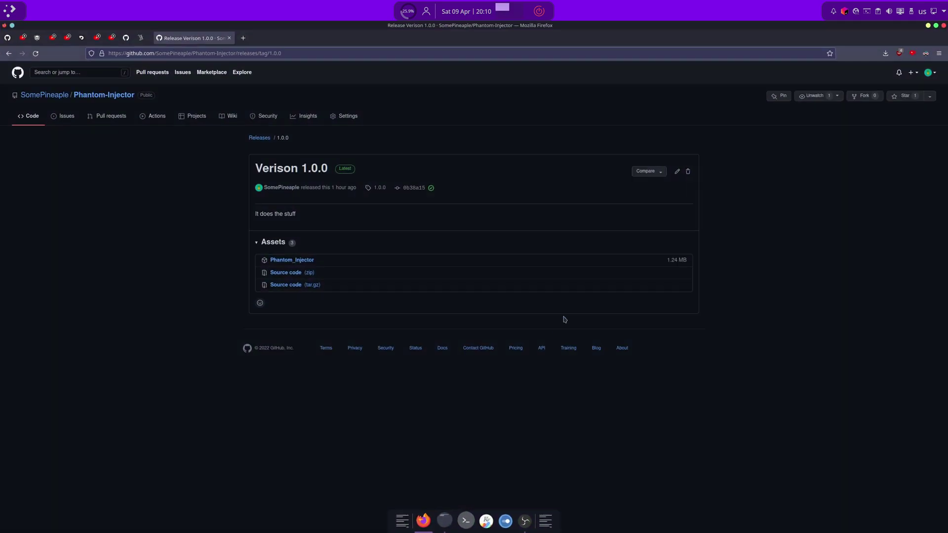
- In a new Firefox tab, open github.com/SomePineaple/Phantom and download libphantom.so from the Alpha 0.0.3 release
click(244, 39)
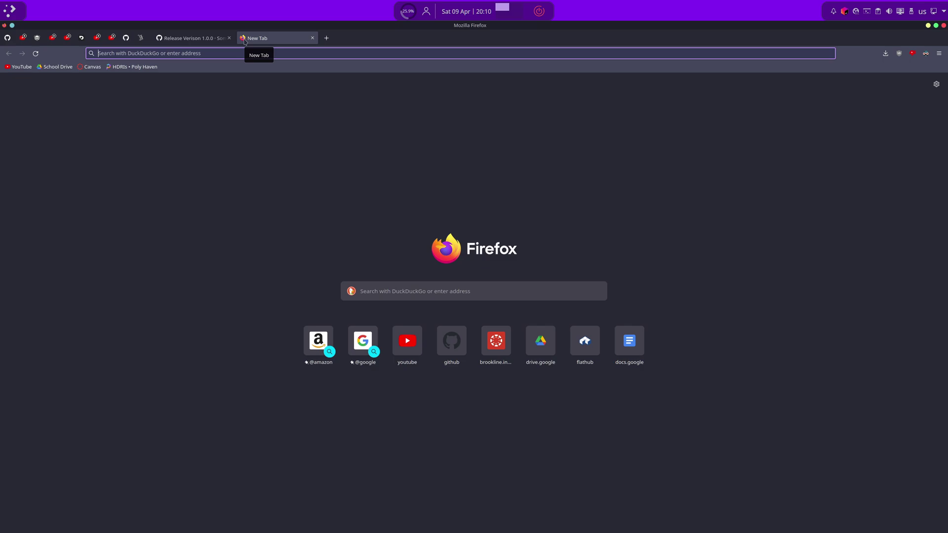
text(github.com?)
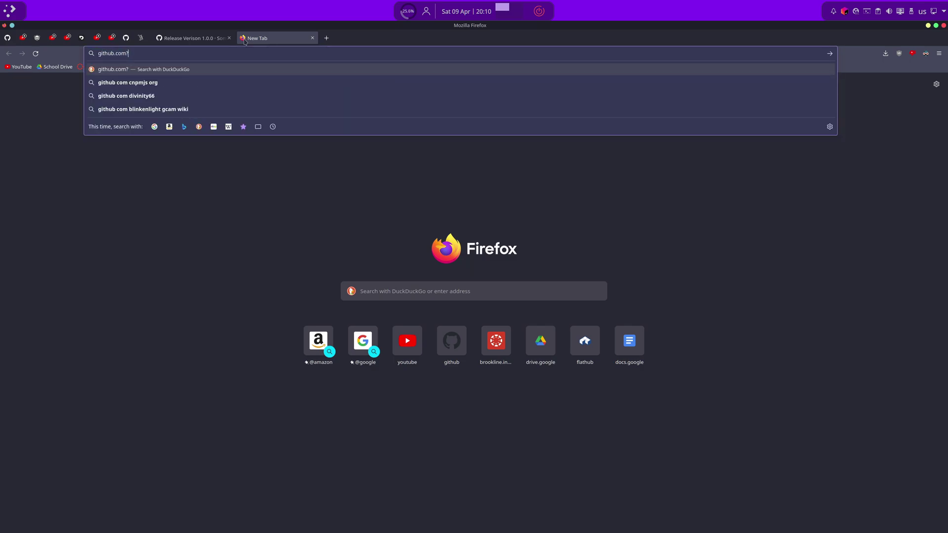
key(BackSpace)
text(/SomePineaplu)
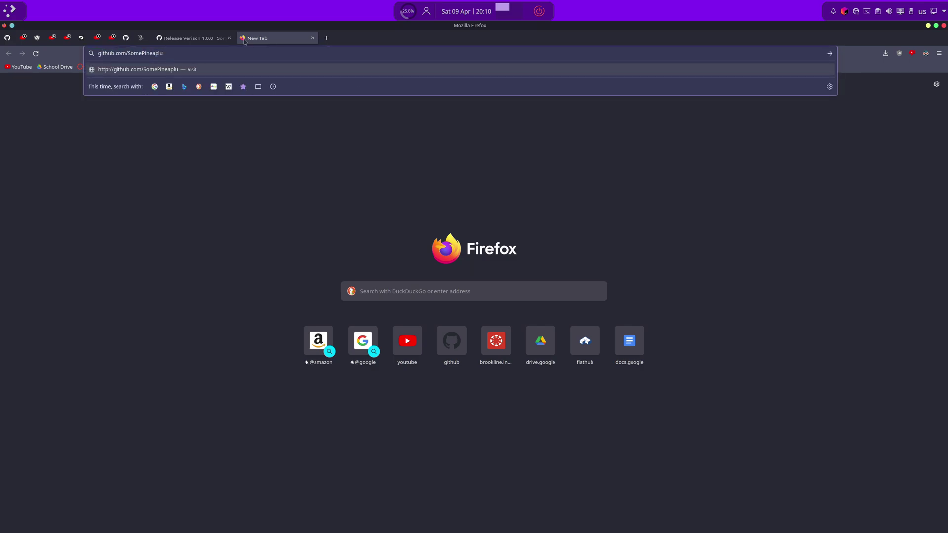
key(BackSpace)
text(e/Phantom)
key(Return)
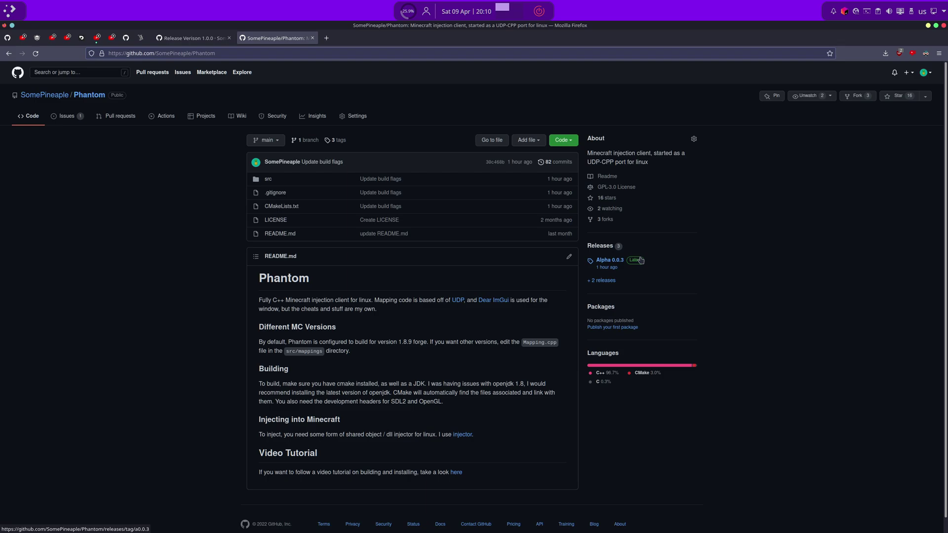
click(615, 260)
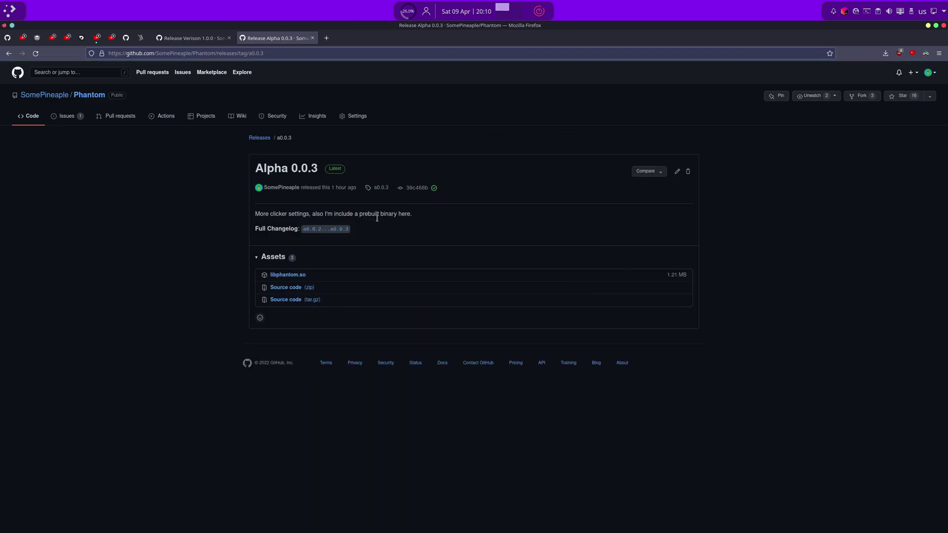
click(293, 277)
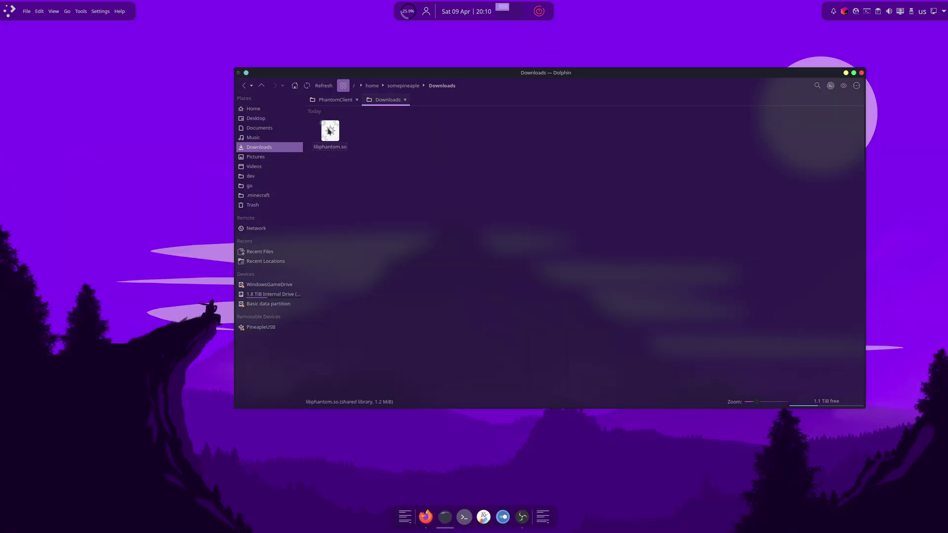
- Move libphantom.so from the Downloads folder into the PhantomClient folder
drag(329, 131, 488, 194)
click(525, 207)
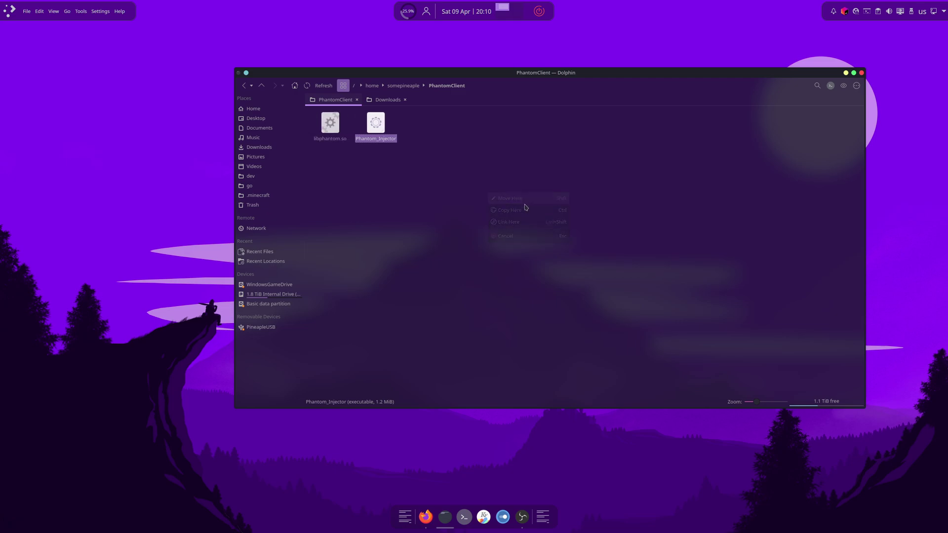
click(459, 183)
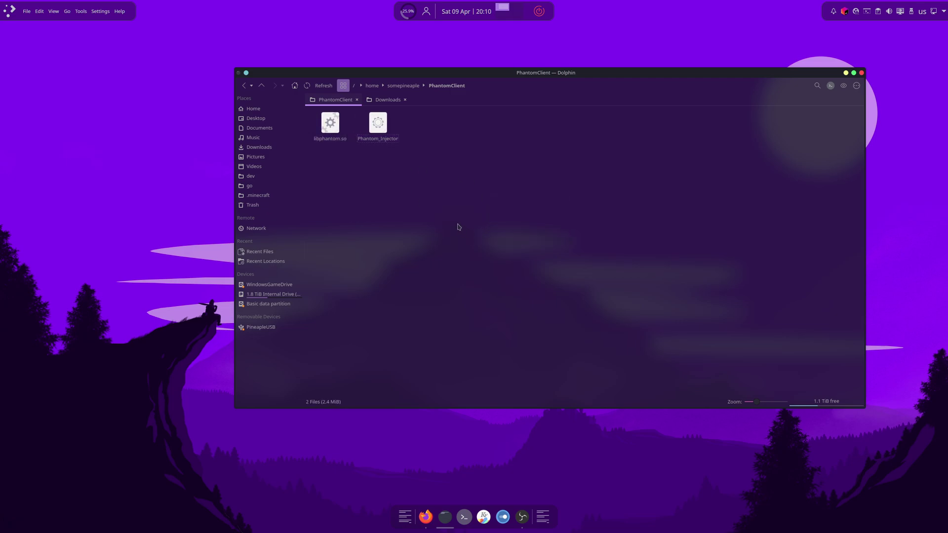
- Open a terminal in the PhantomClient folder and make the injector executable with chmod +x Phantom_Injector
right_click(408, 171)
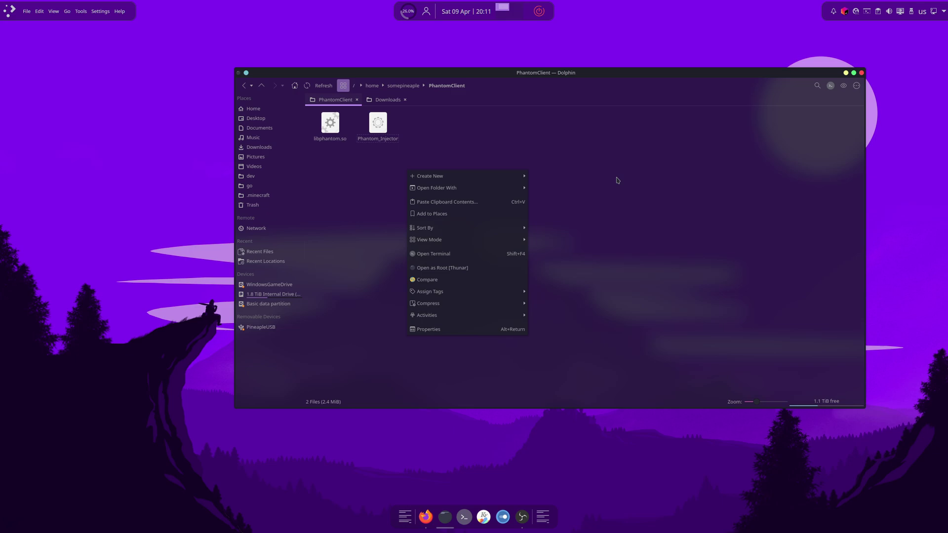
click(457, 254)
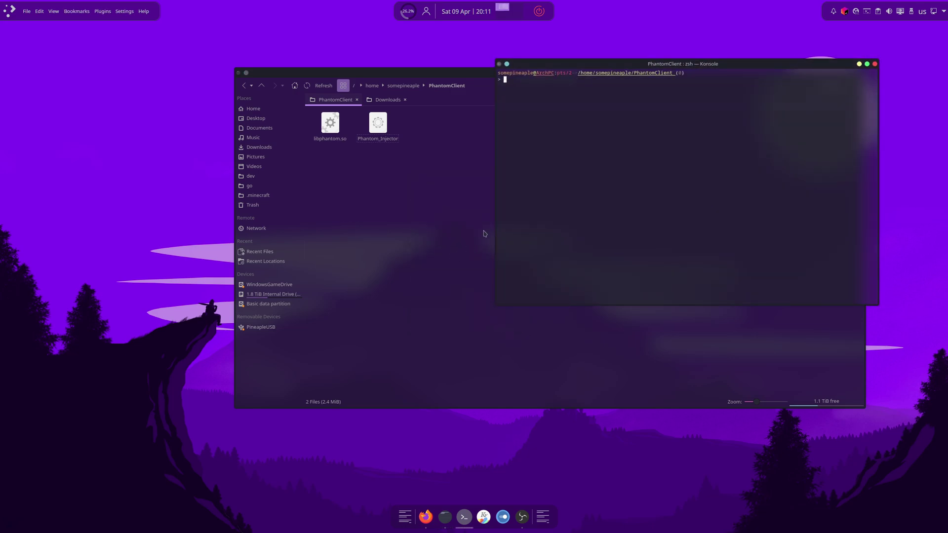
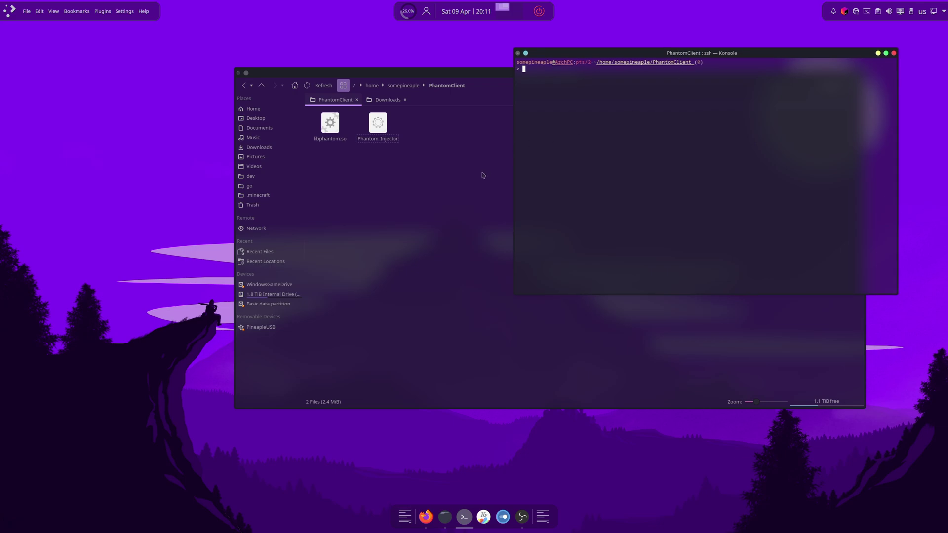
click(640, 82)
drag(627, 78, 482, 154)
click(357, 225)
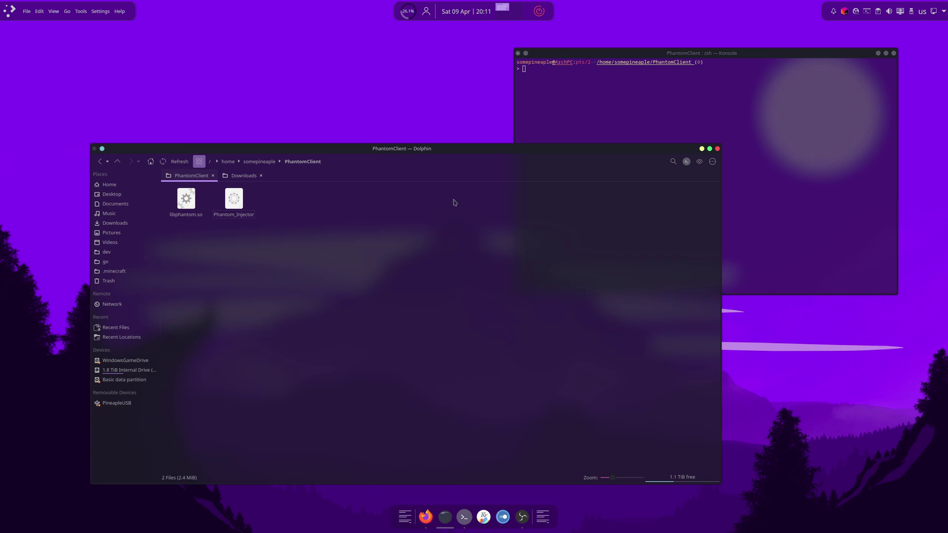
click(702, 149)
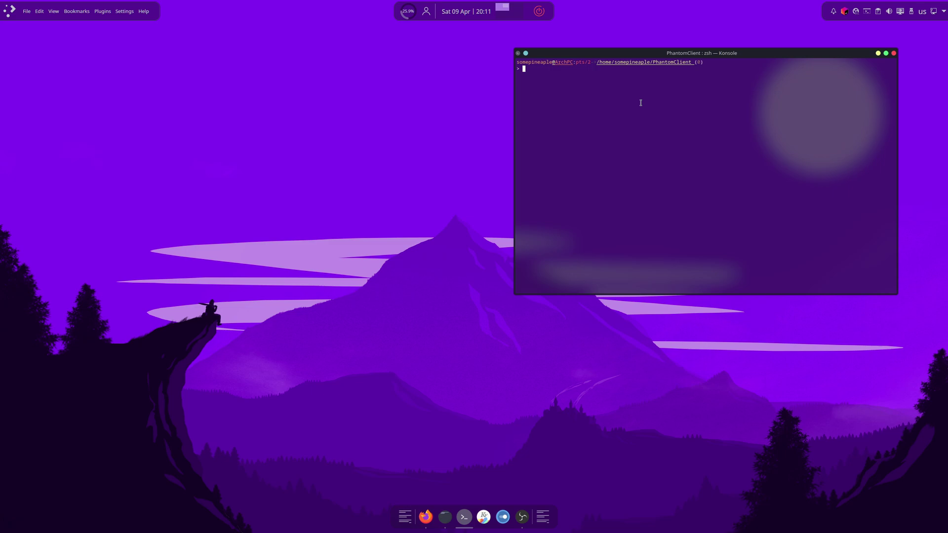
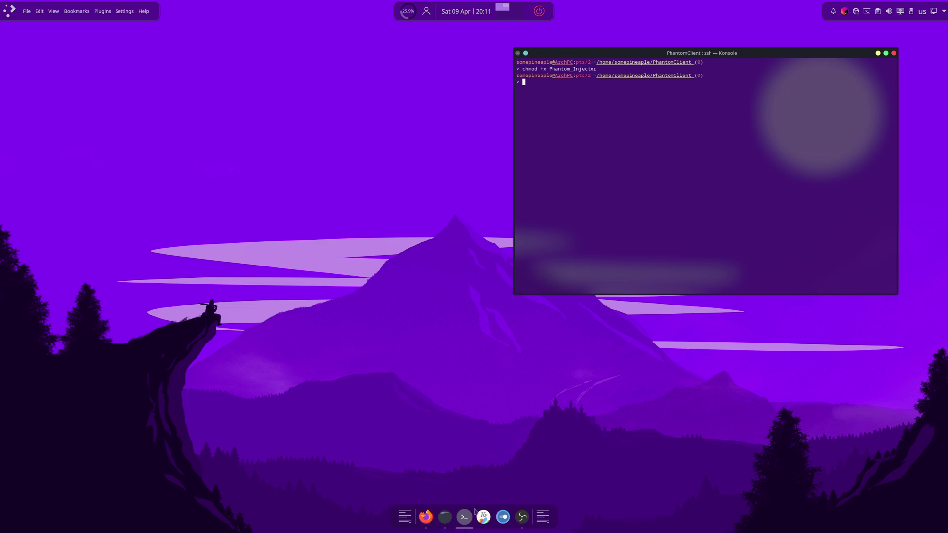
- In Dolphin, check the Is executable permission in the properties of Phantom_Injector, accept the dialog and close the file manager
click(445, 517)
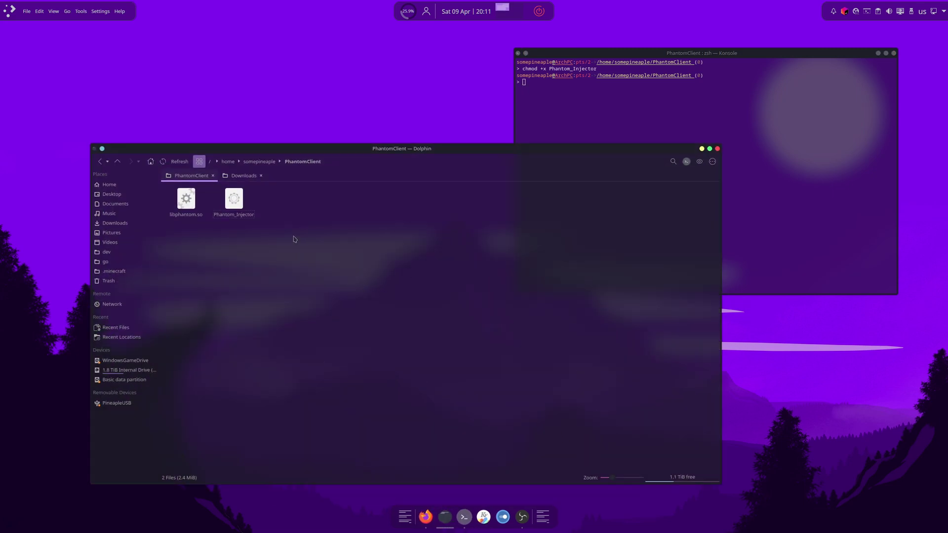
mouse_move(235, 206)
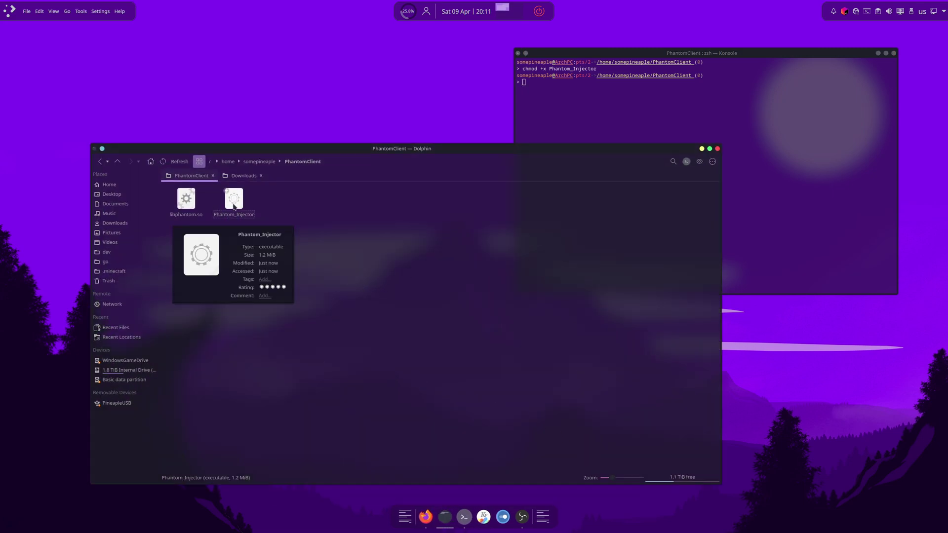
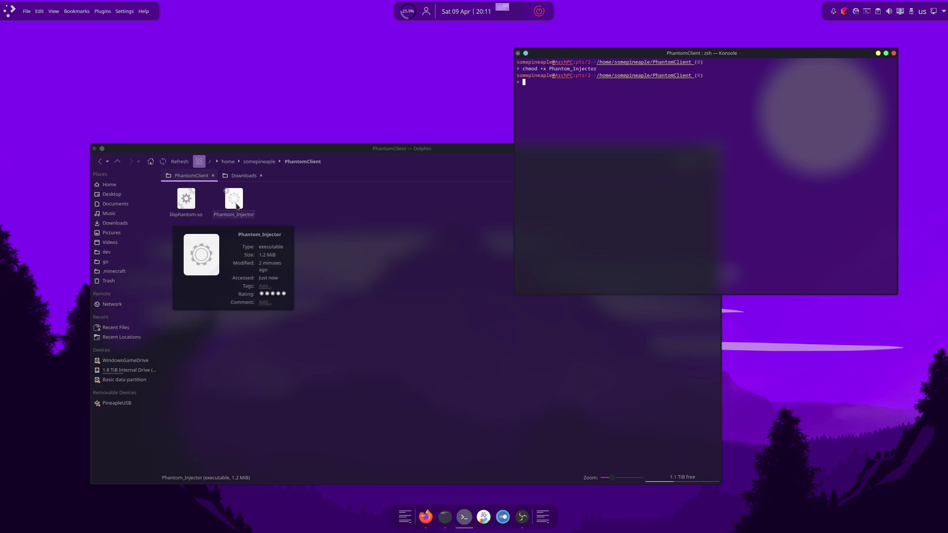
click(237, 206)
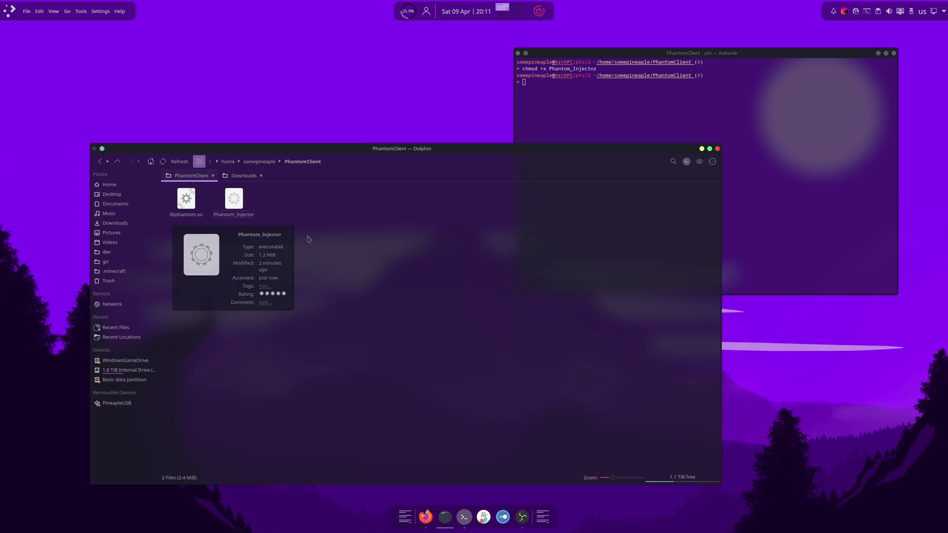
key(Menu)
click(296, 391)
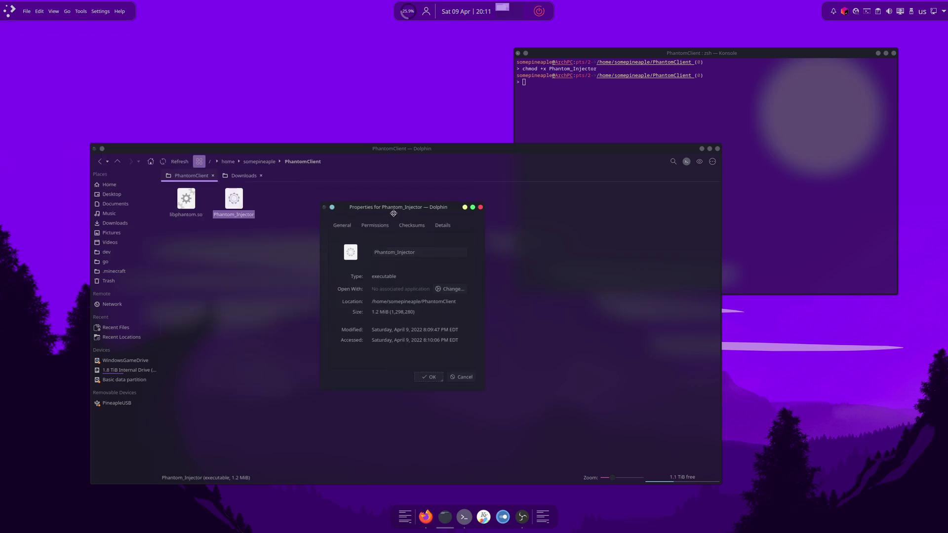
click(379, 239)
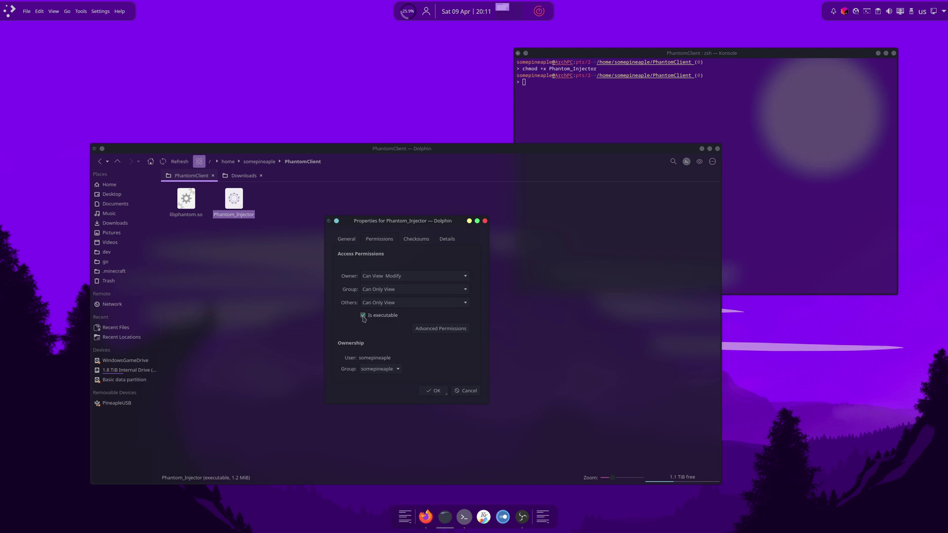
click(435, 391)
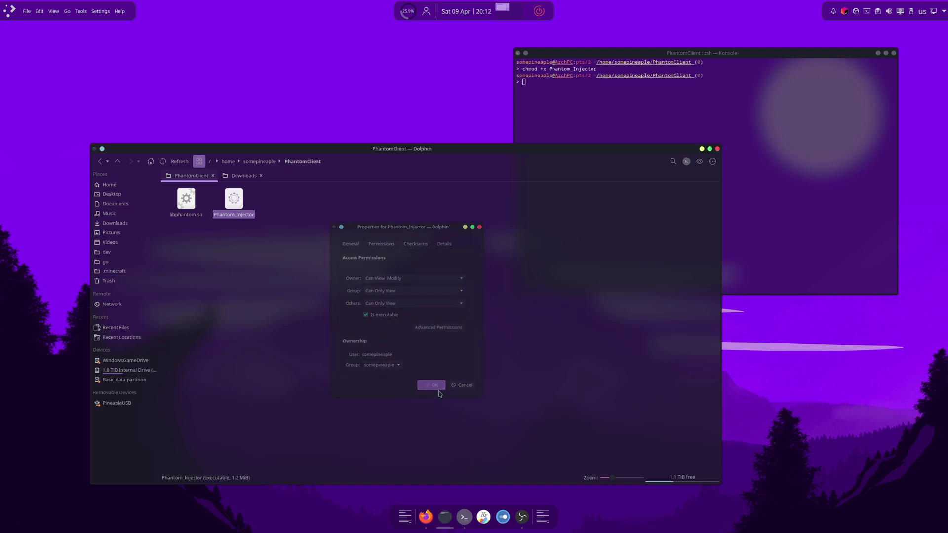
click(717, 149)
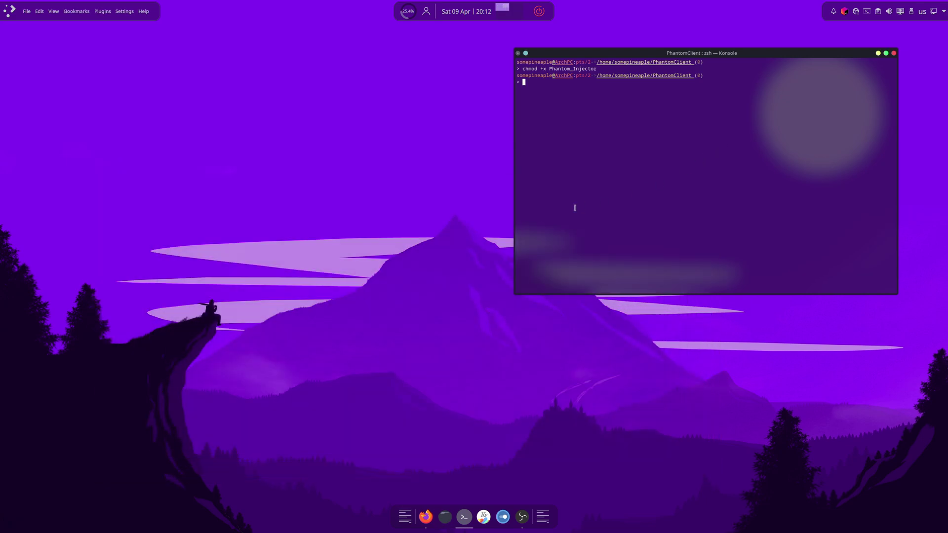
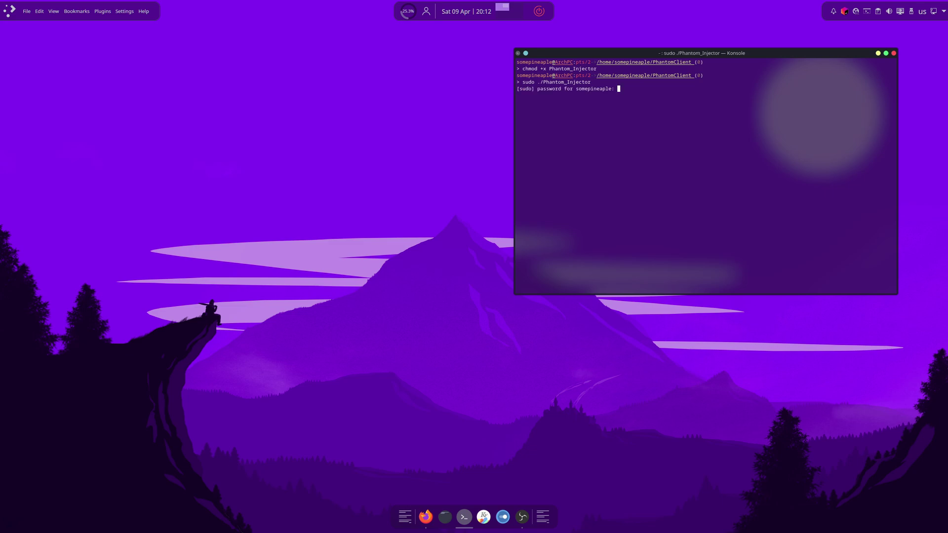
- Run the injector with sudo ./Phantom_Injector, enter the sudo password, move its window aside and minimize the terminal
key(Return)
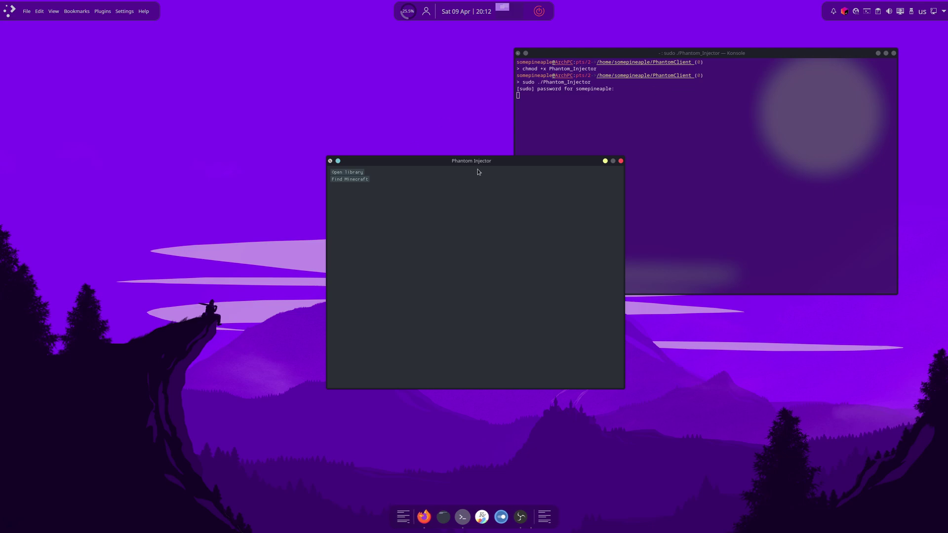
drag(469, 159, 652, 101)
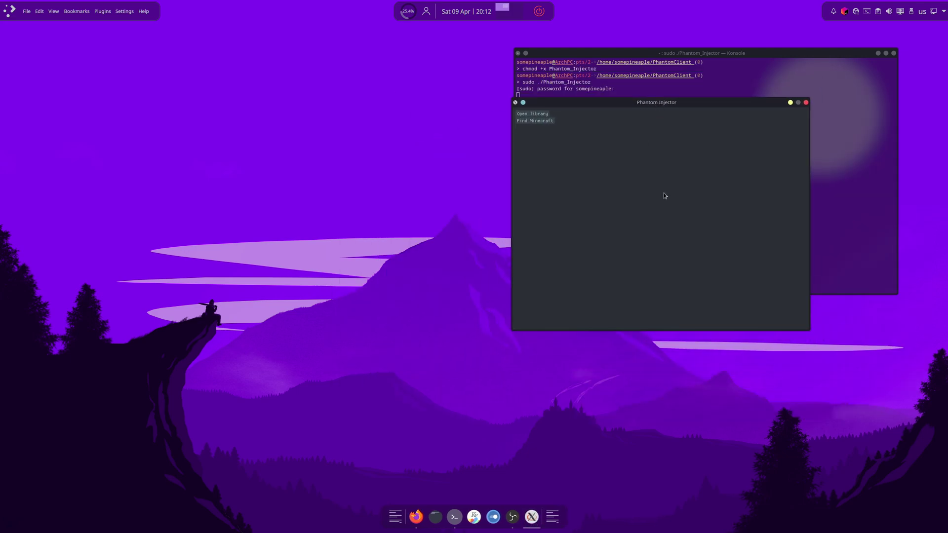
click(878, 54)
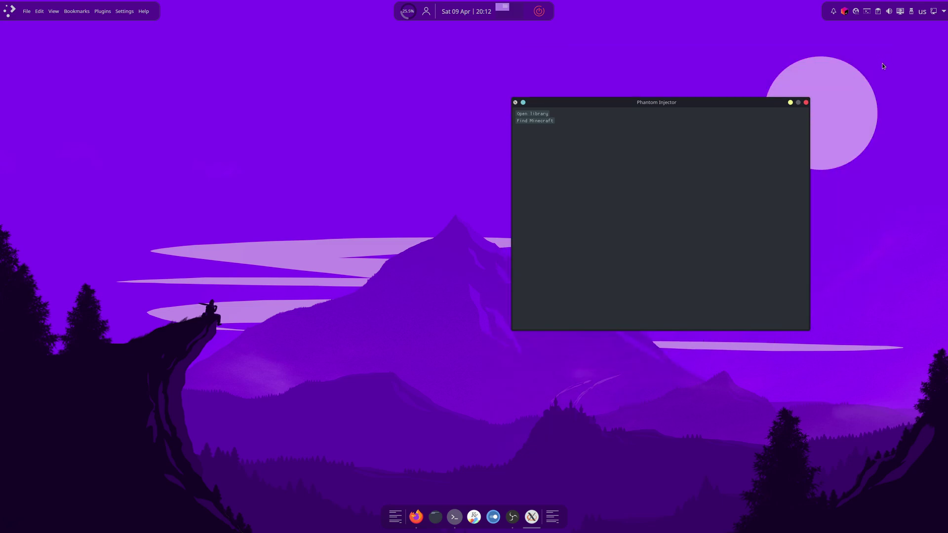
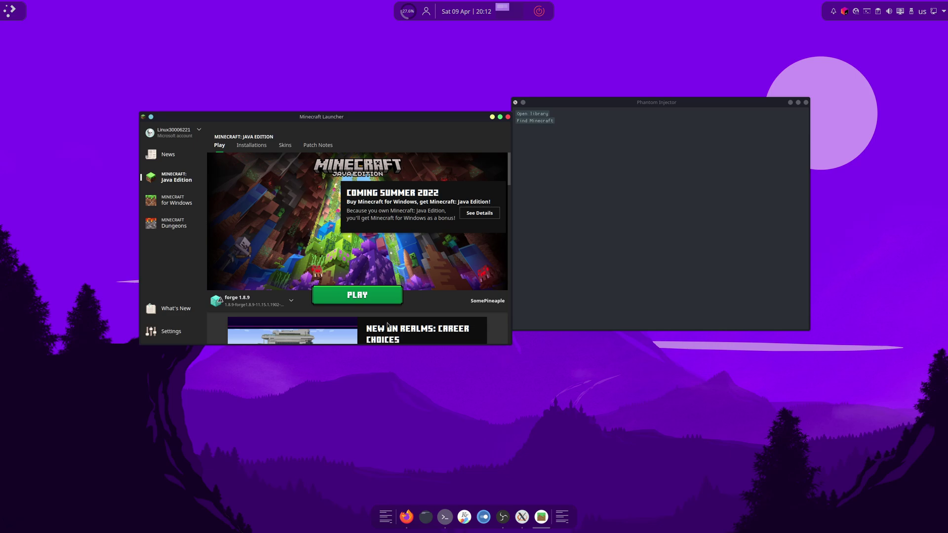
- Launch Minecraft with the forge 1.8.9 installation, minimize the launcher, and arrange the enlarged game window beside the Phantom Injector window
click(372, 296)
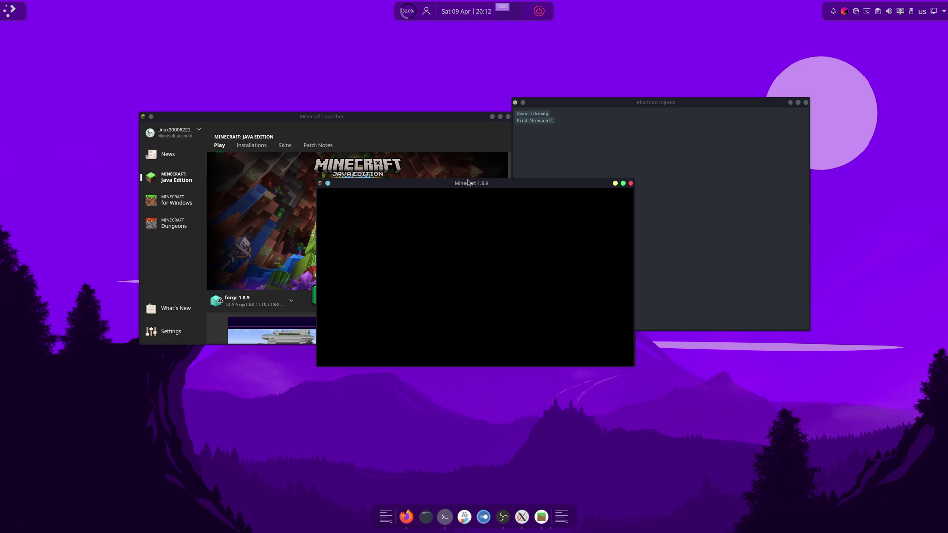
drag(468, 182, 293, 108)
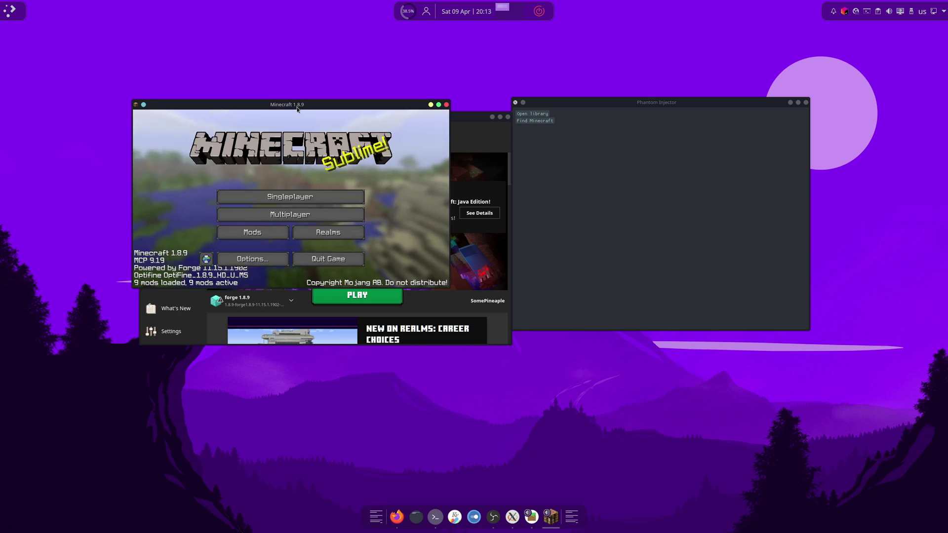
click(495, 116)
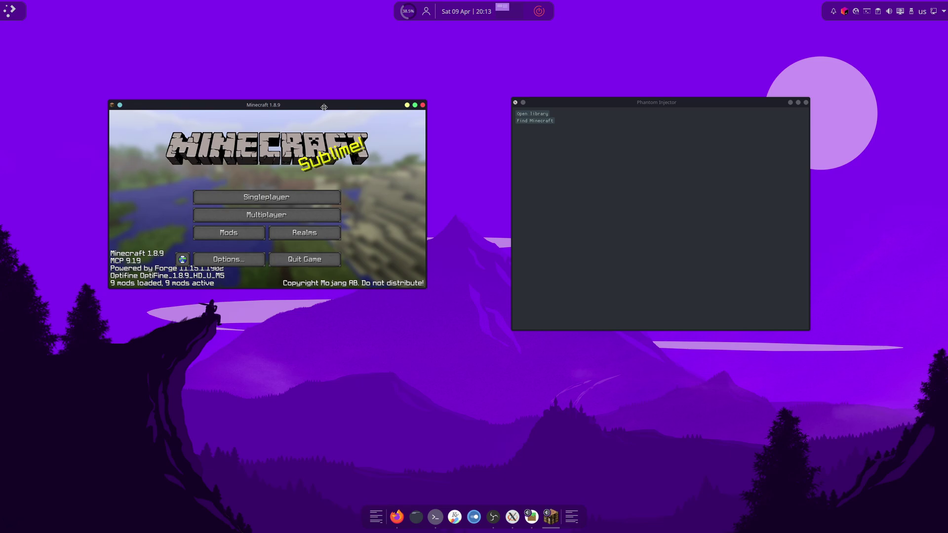
drag(434, 273, 510, 379)
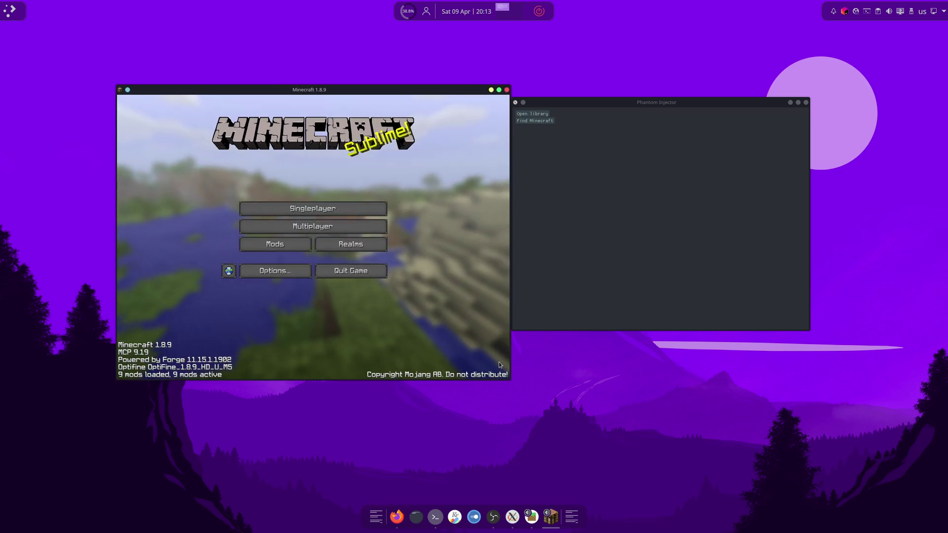
drag(358, 94, 242, 79)
drag(627, 103, 581, 90)
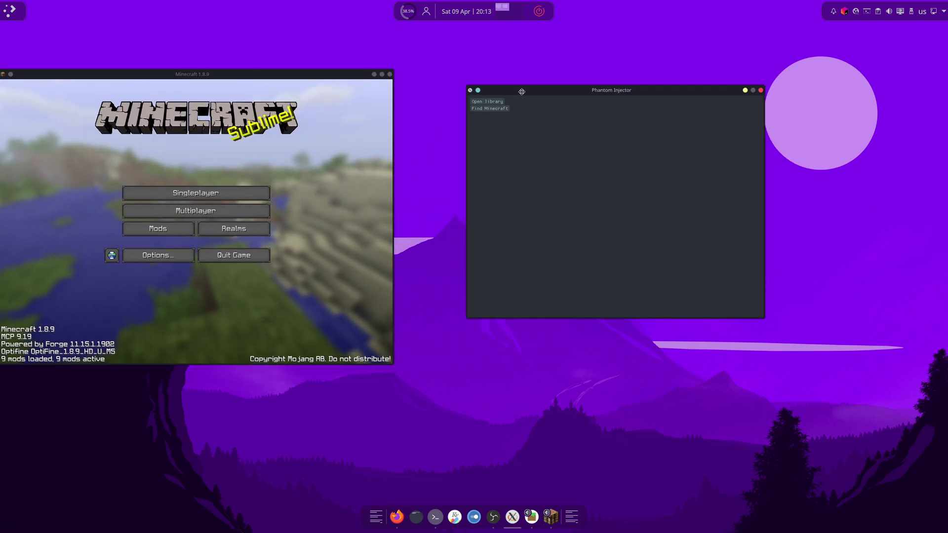
- Load libphantom.so from the PhantomClient folder in the home directory as the library in Phantom Injector
click(497, 102)
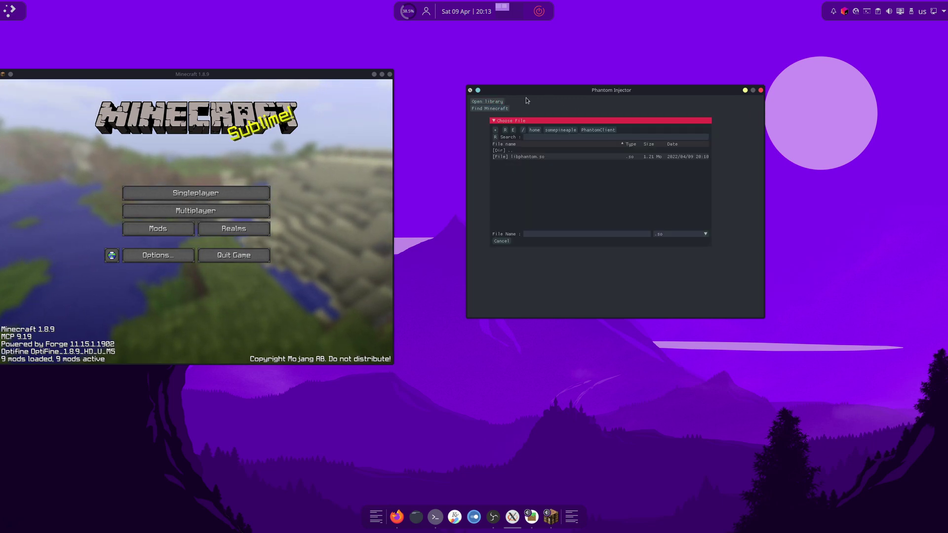
drag(545, 122, 549, 152)
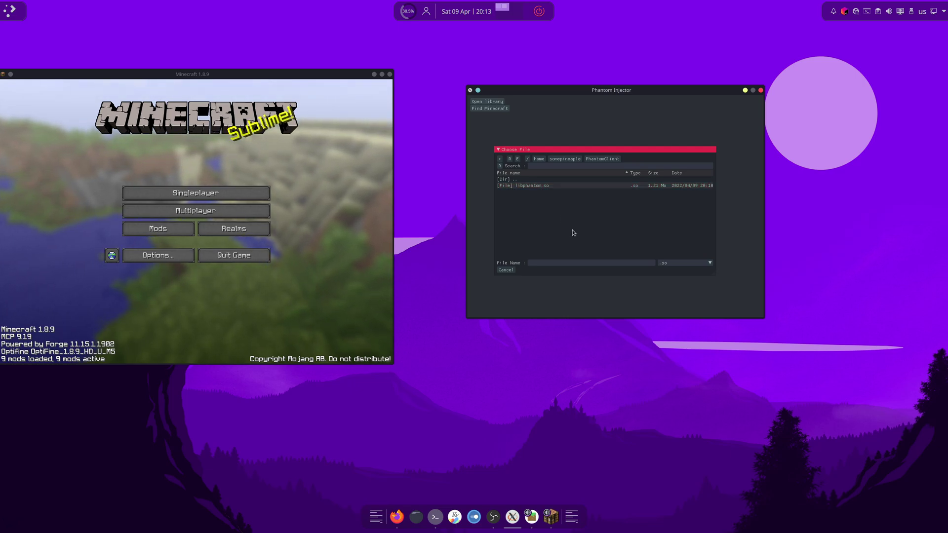
click(565, 159)
scroll(571, 197, down, 4)
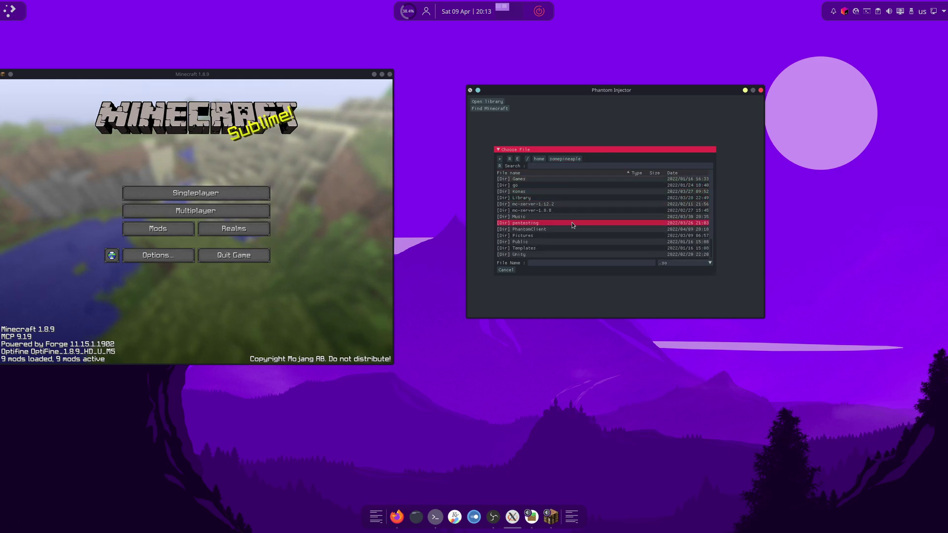
scroll(575, 216, up, 4)
scroll(579, 206, up, 3)
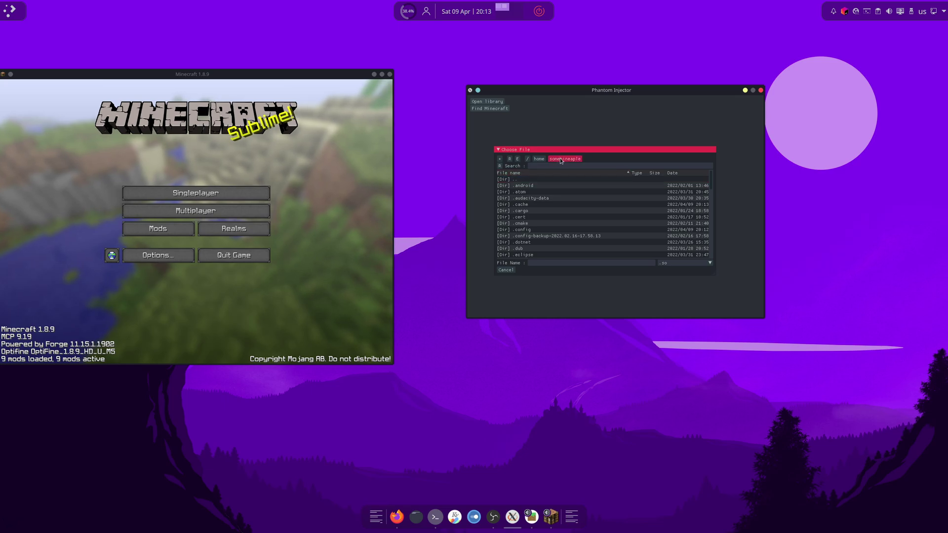
scroll(570, 201, down, 6)
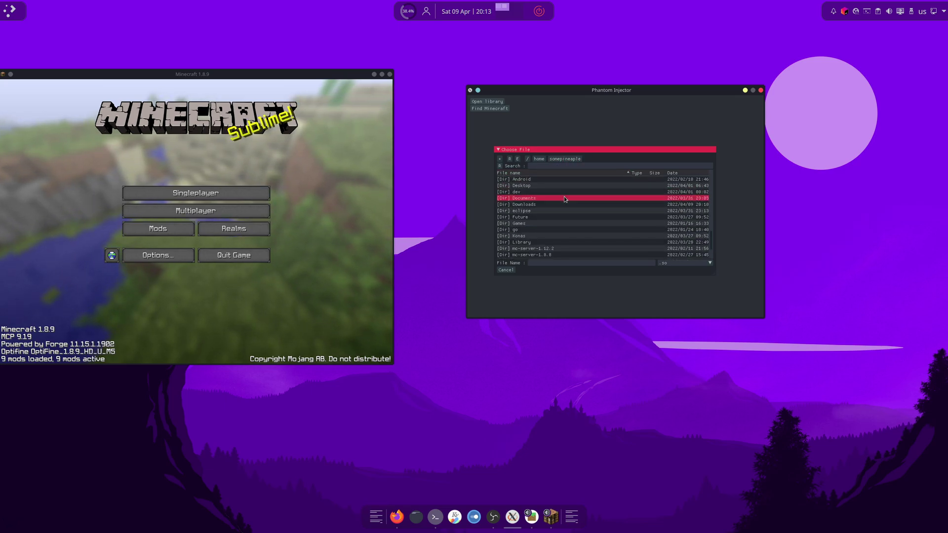
scroll(567, 220, down, 2)
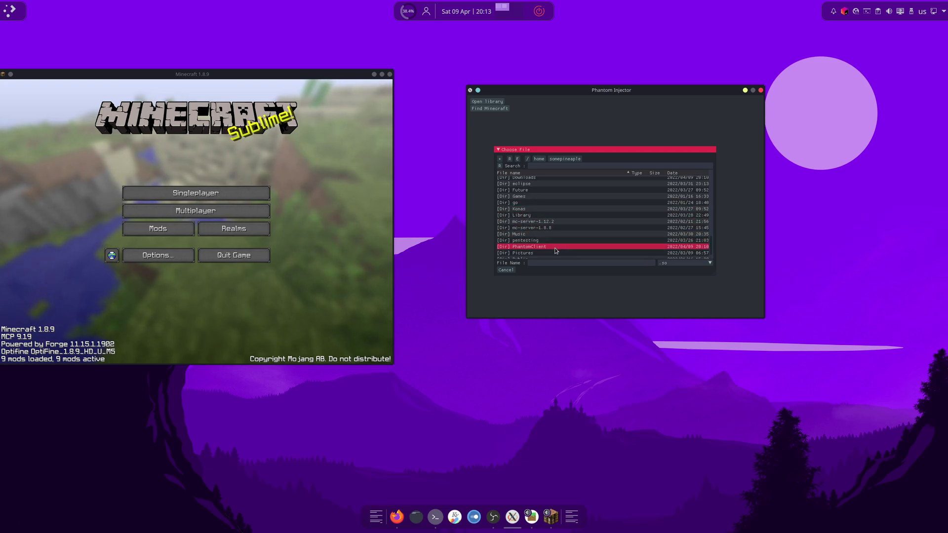
double_click(554, 250)
click(567, 185)
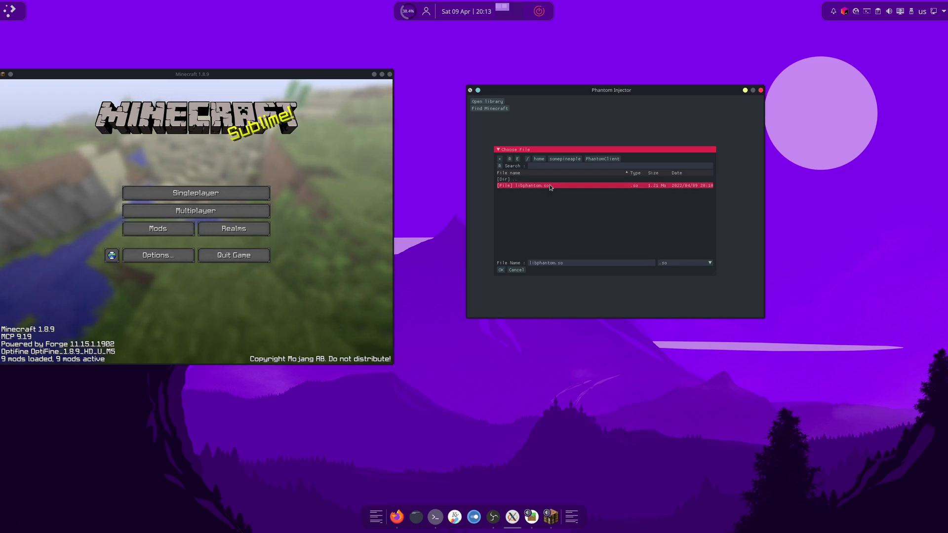
click(502, 270)
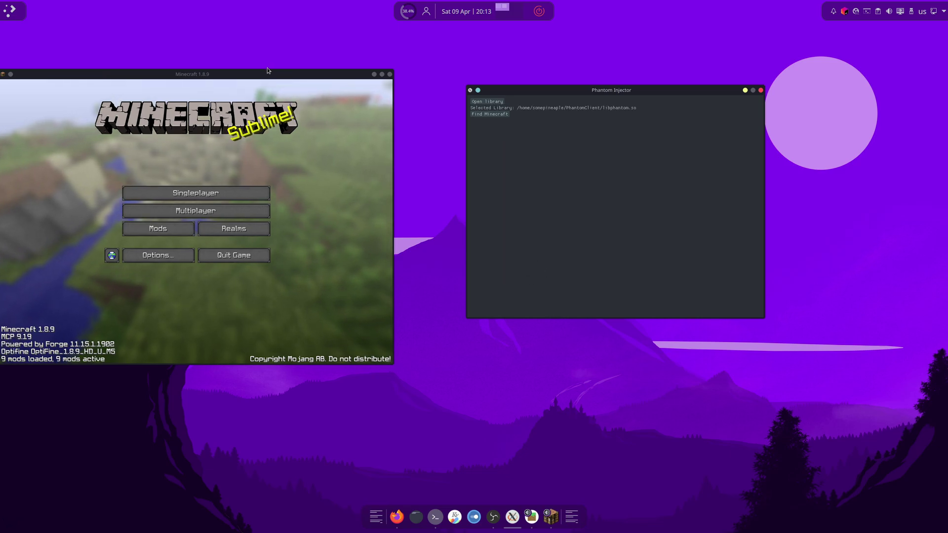
- Have Phantom Injector find the running Minecraft process and inject the selected library into it
drag(277, 83, 303, 81)
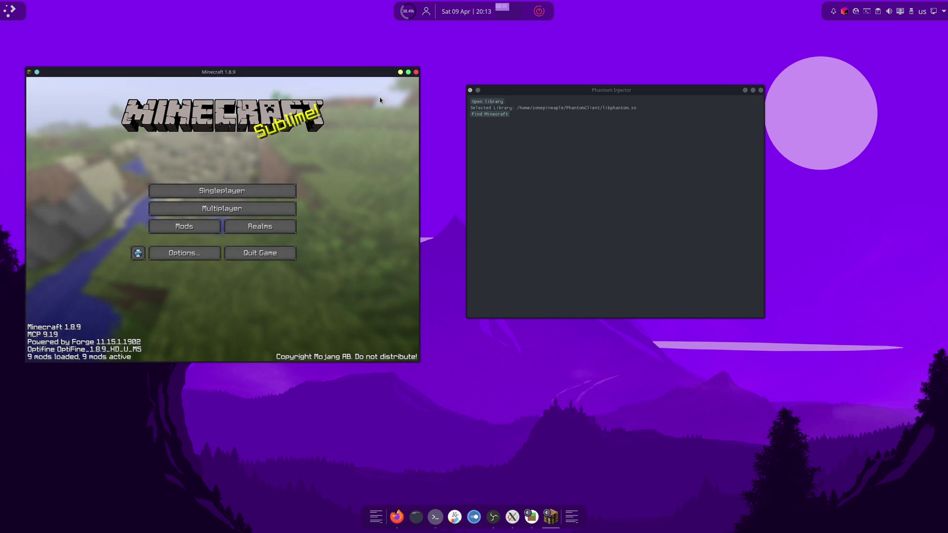
click(490, 115)
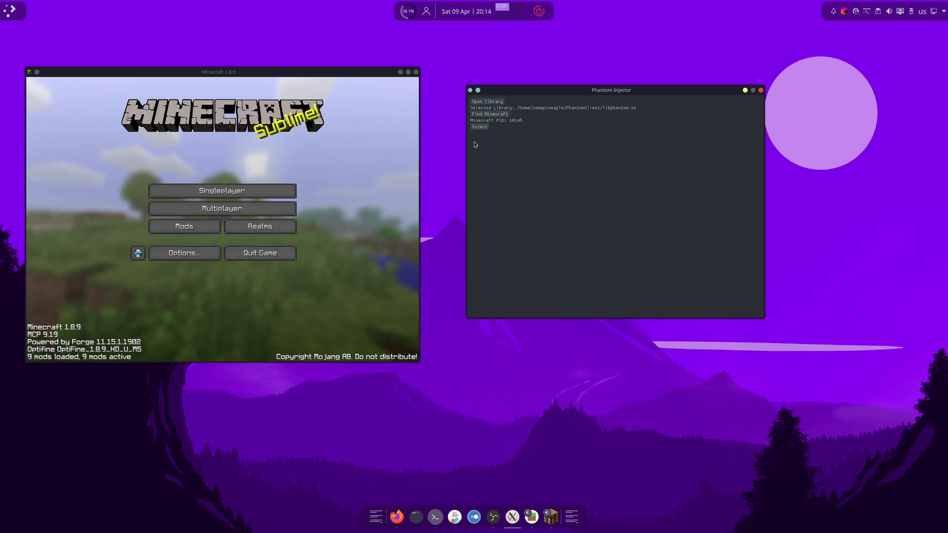
click(479, 128)
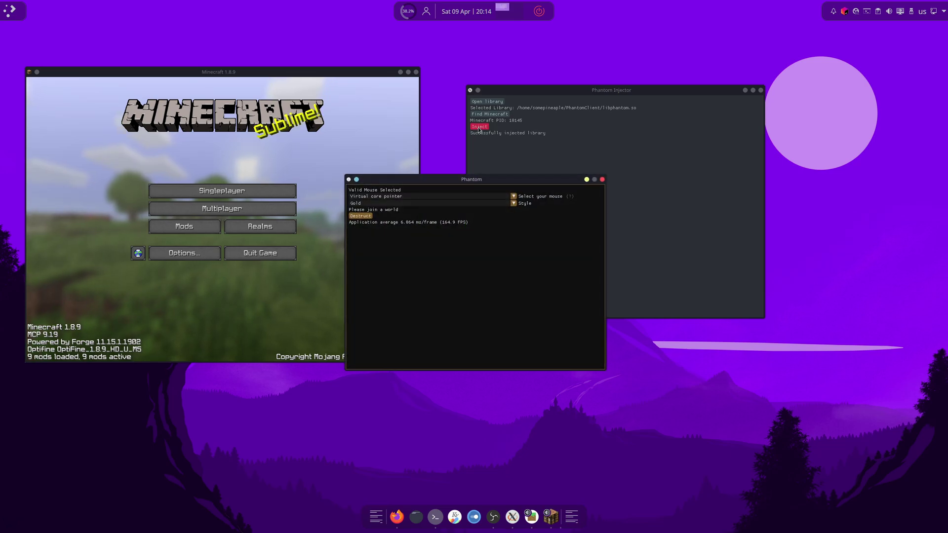
- Close the Phantom Injector window and the terminal, leaving the Phantom client and Minecraft open
drag(516, 183, 470, 148)
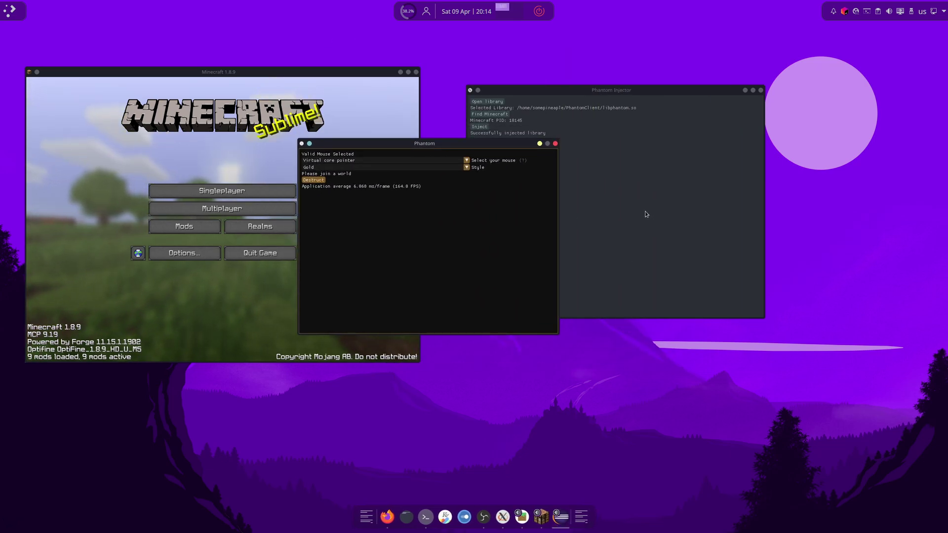
click(646, 214)
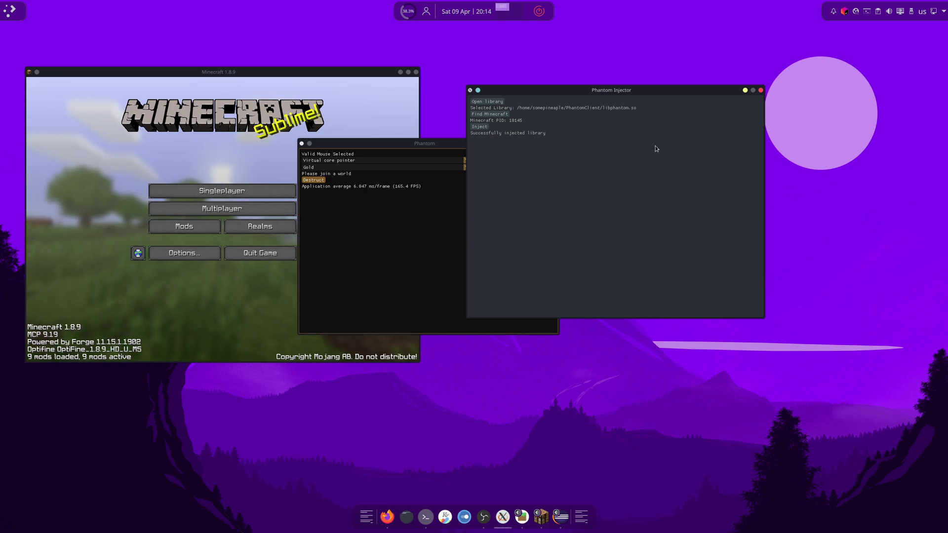
click(760, 91)
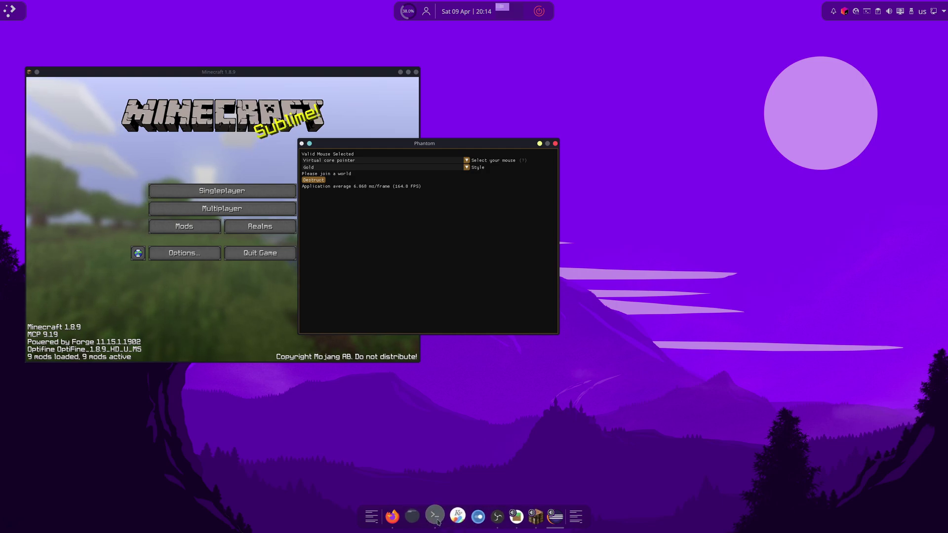
click(430, 517)
click(893, 53)
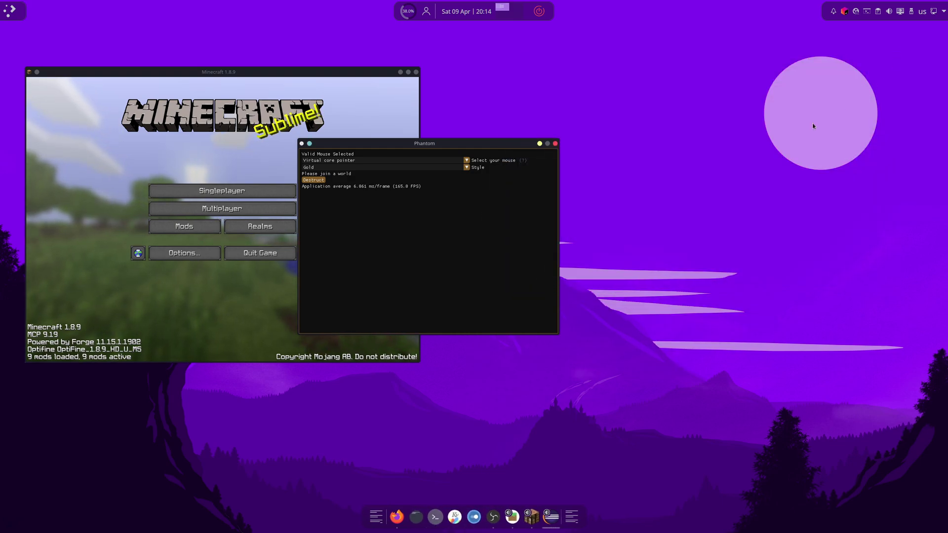
- Place the Phantom window beside the Minecraft window and select Glorious Model O as the mouse
drag(420, 142, 543, 80)
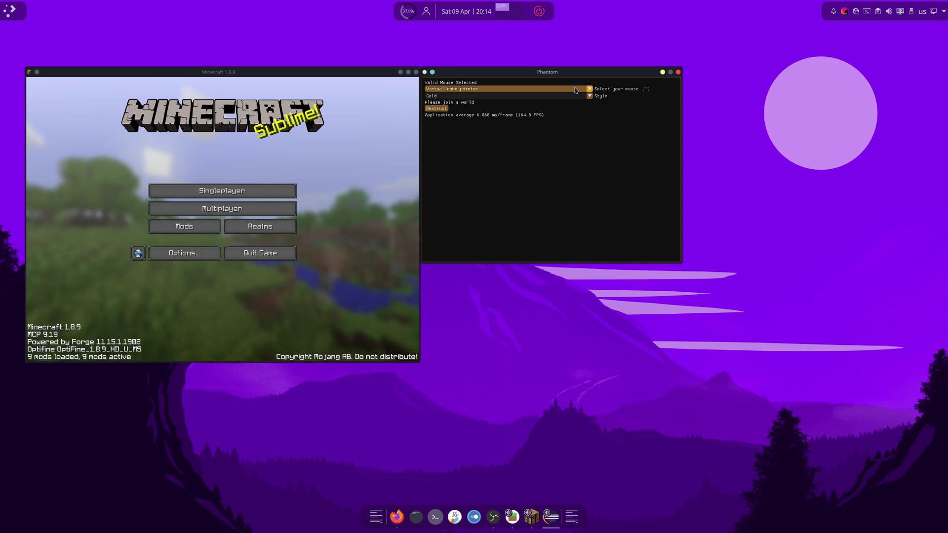
click(575, 90)
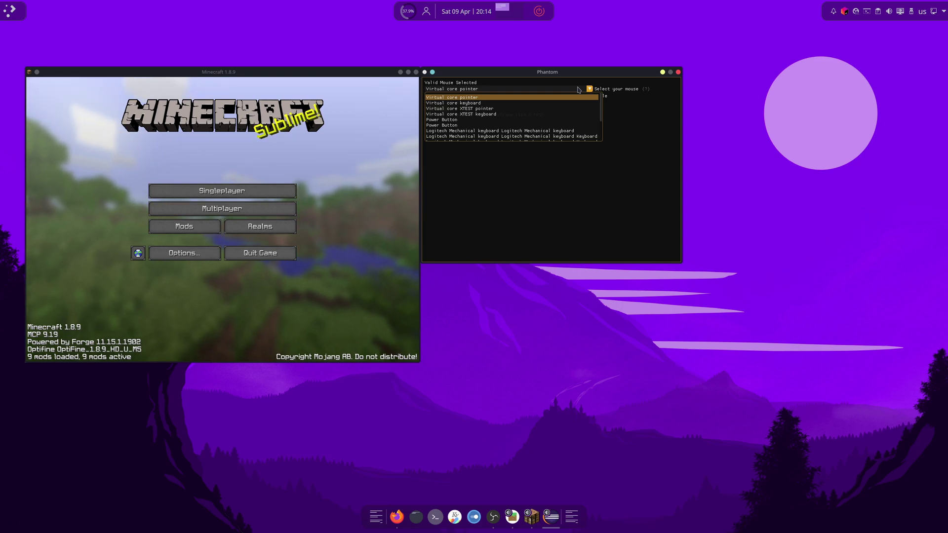
scroll(512, 113, down, 2)
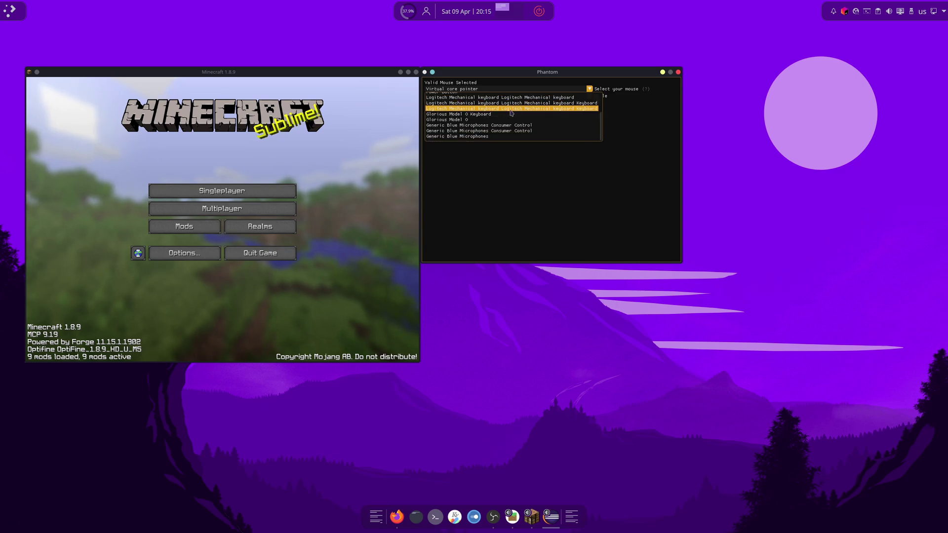
click(512, 120)
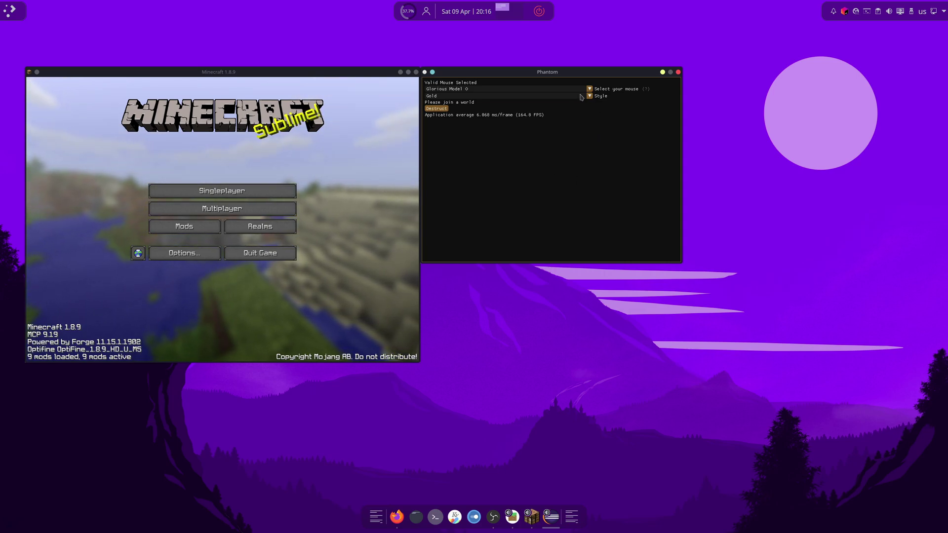
- Move the Phantom window clear of Minecraft, preview the Light, Dark and Classic styles, and set the style to Cinder
drag(488, 72, 587, 63)
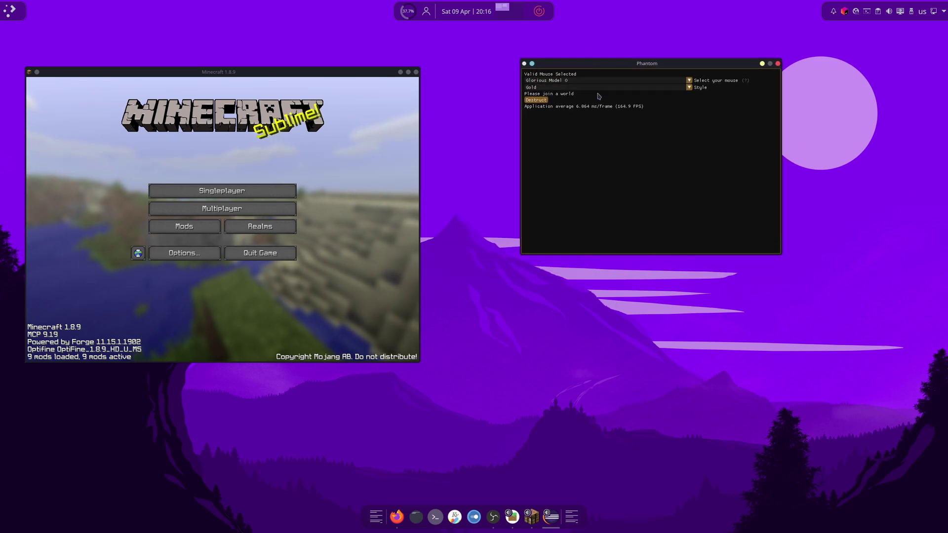
click(595, 88)
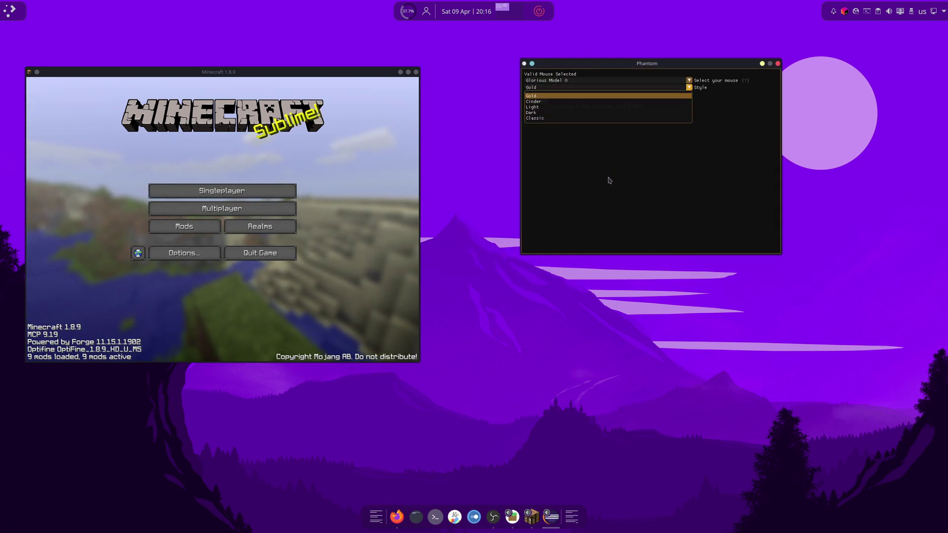
click(543, 101)
click(548, 86)
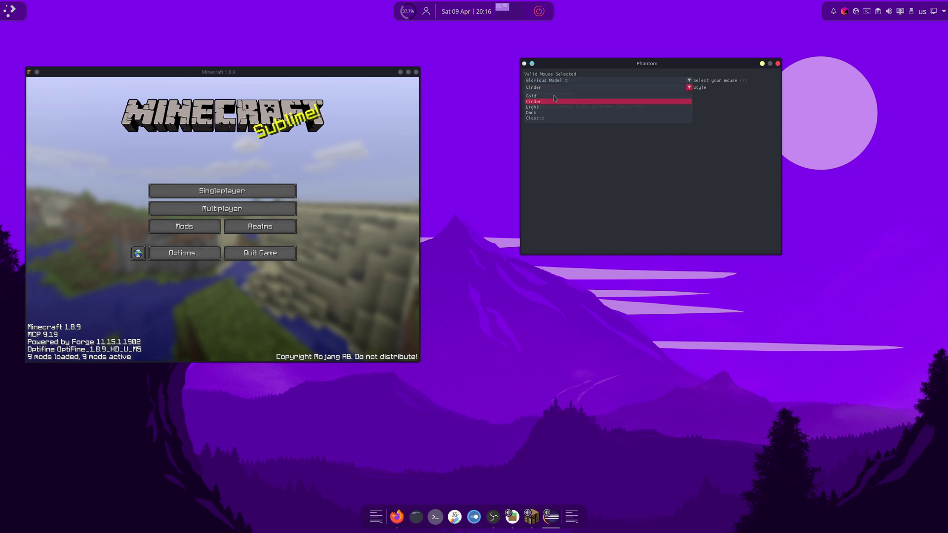
click(548, 106)
click(548, 87)
click(546, 113)
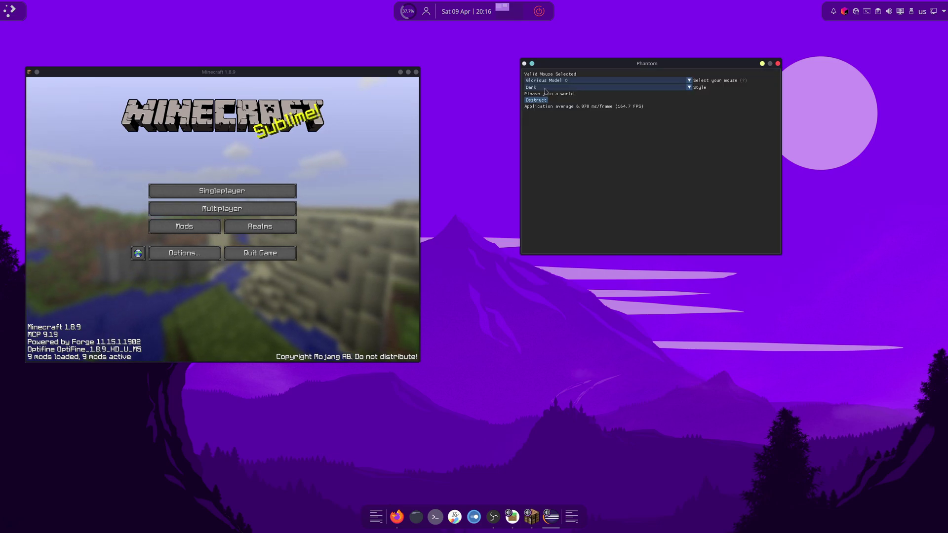
click(547, 87)
click(536, 118)
click(548, 87)
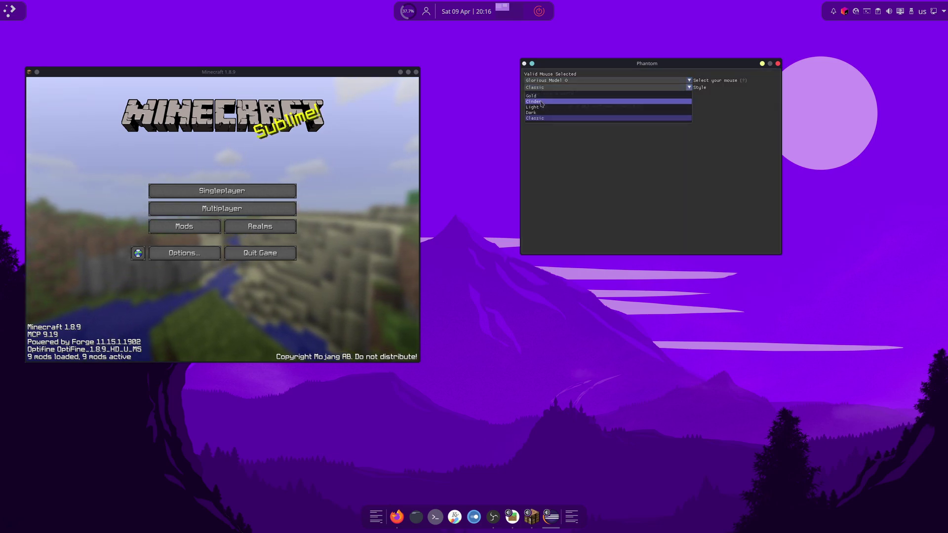
click(536, 101)
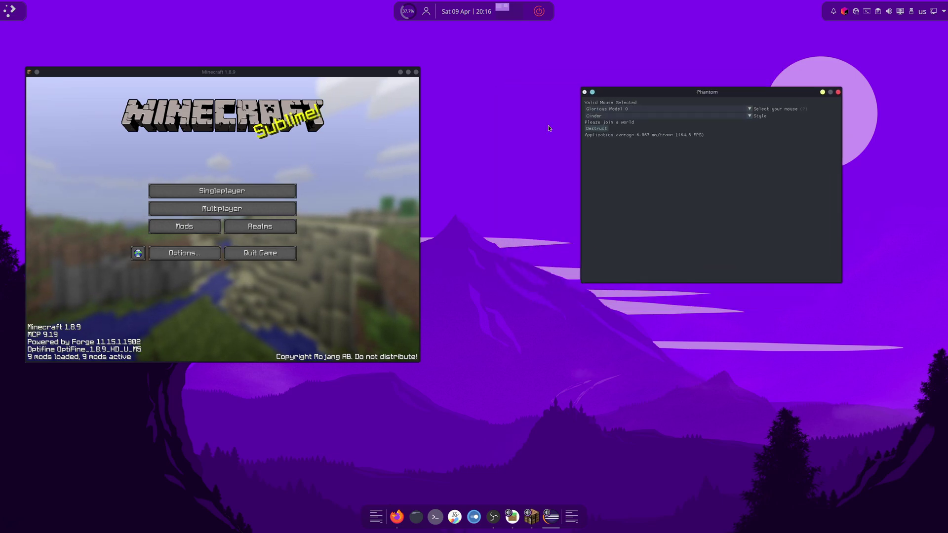
- Maximize the Minecraft window and enter a game world
drag(309, 85, 373, 130)
double_click(374, 131)
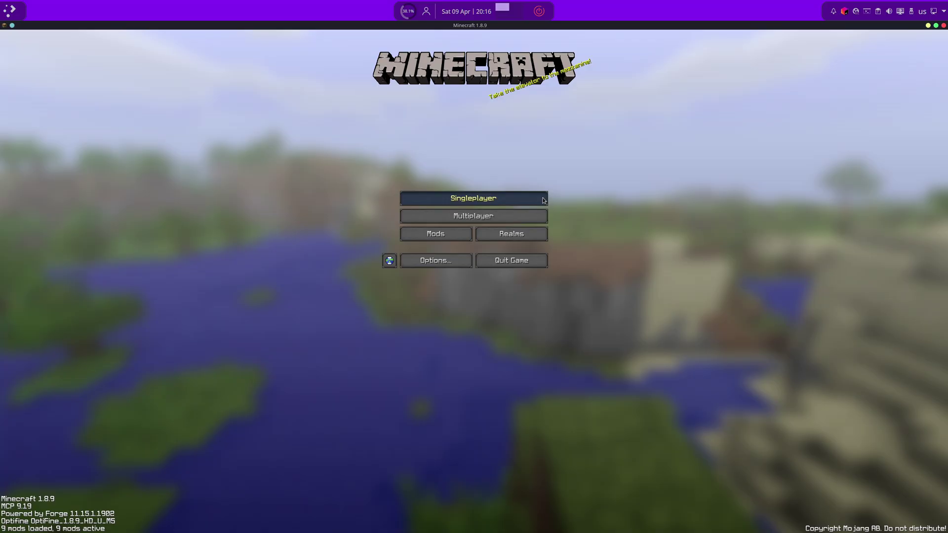
key(w)
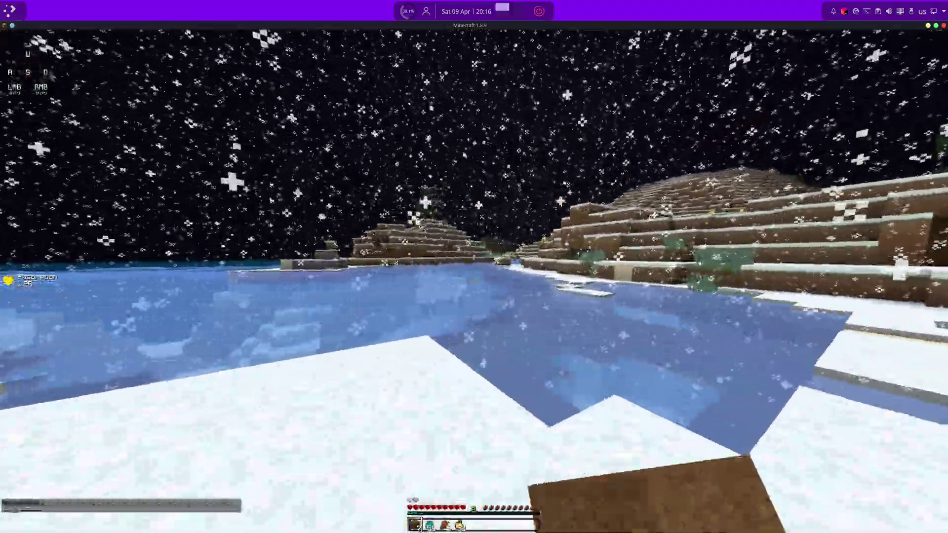
- Look through the in-game options and return to the game
key(Escape)
click(420, 220)
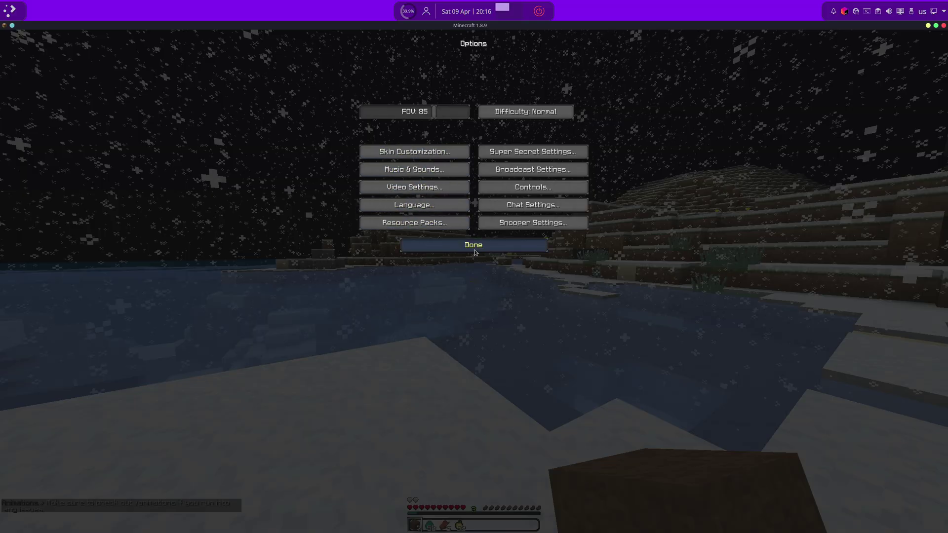
click(474, 245)
key(Escape)
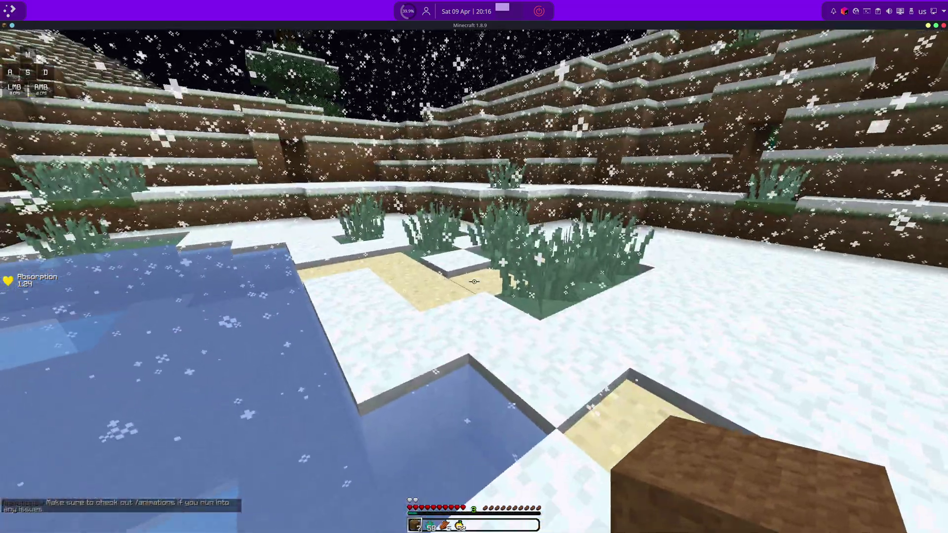
- Disconnect from the current world, join the Hypixel SkyWars lobby, and walk towards the info board
key(Escape)
click(471, 239)
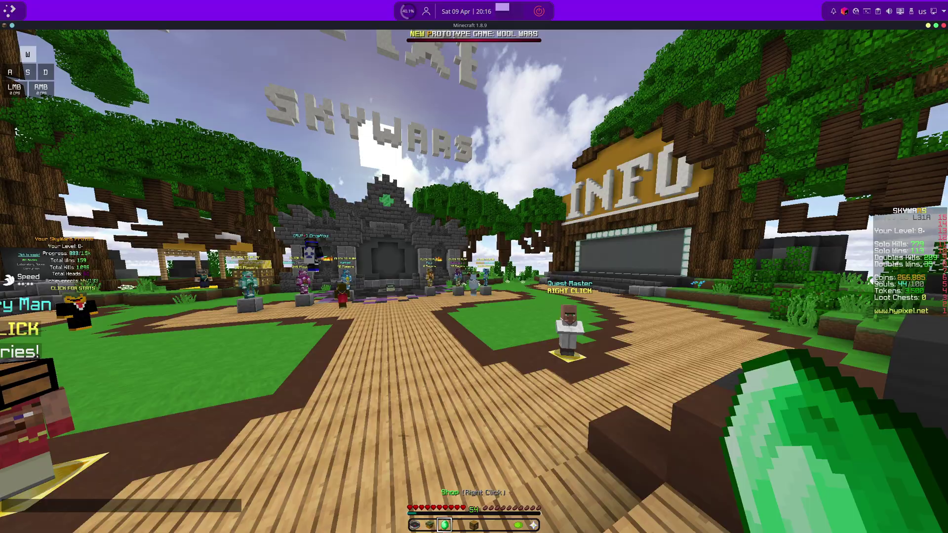
key(w)
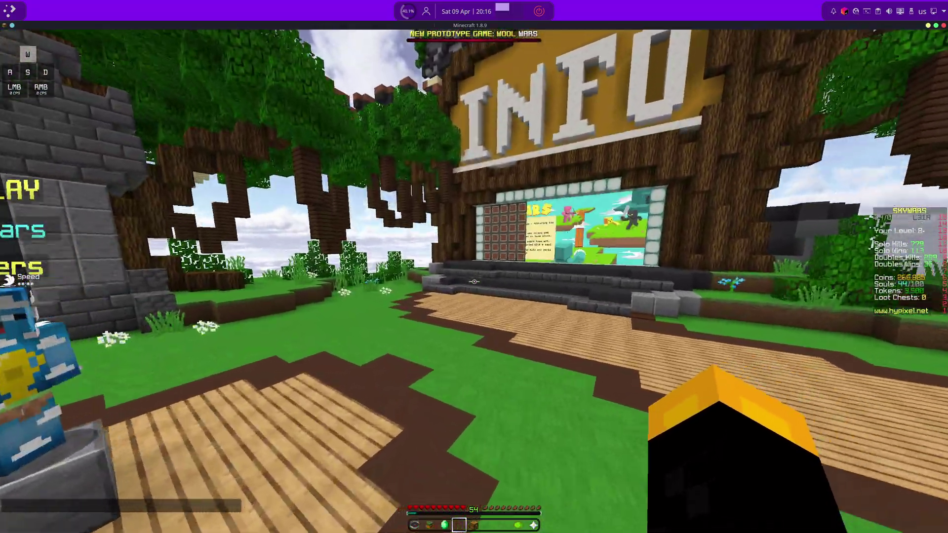
- Bring the Phantom window up over the game and enable the AutoClicker and AimAssist cheats
key(Insert)
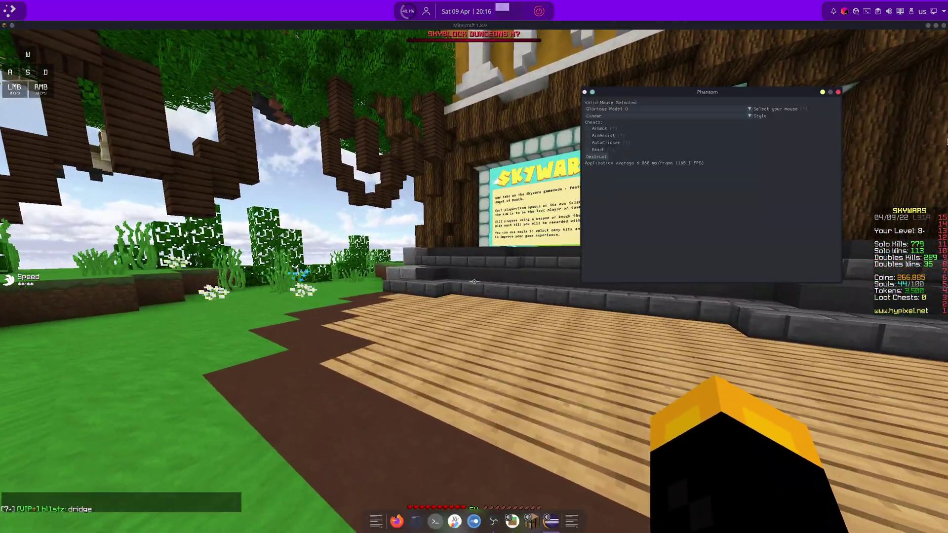
drag(707, 97, 709, 143)
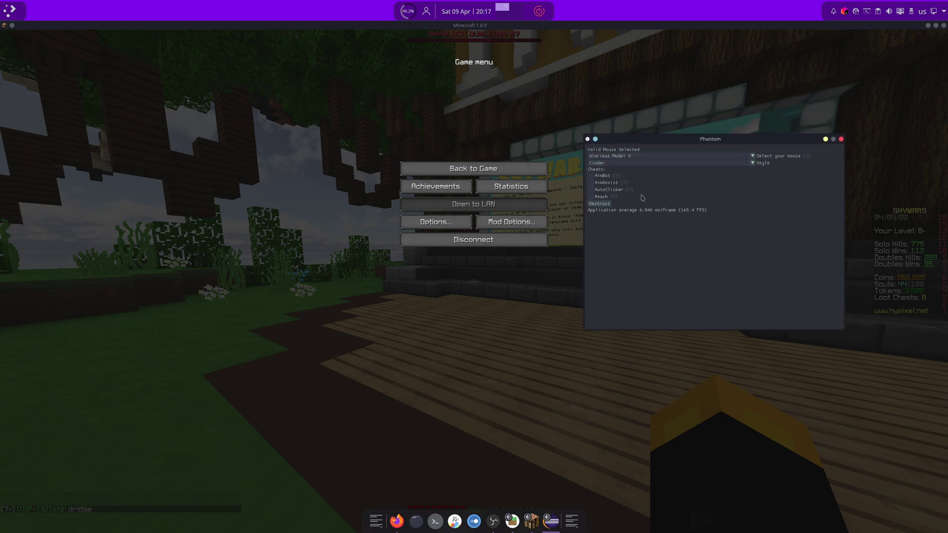
click(592, 191)
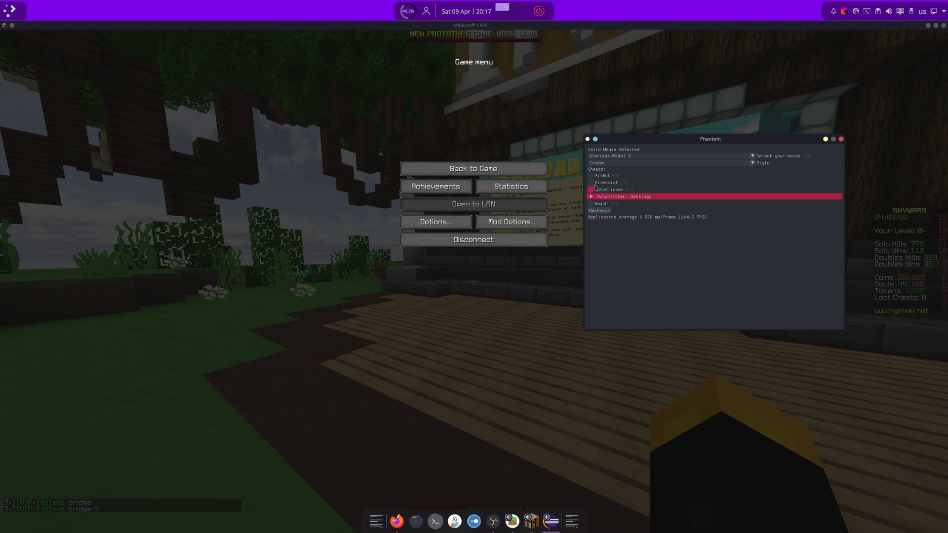
click(592, 182)
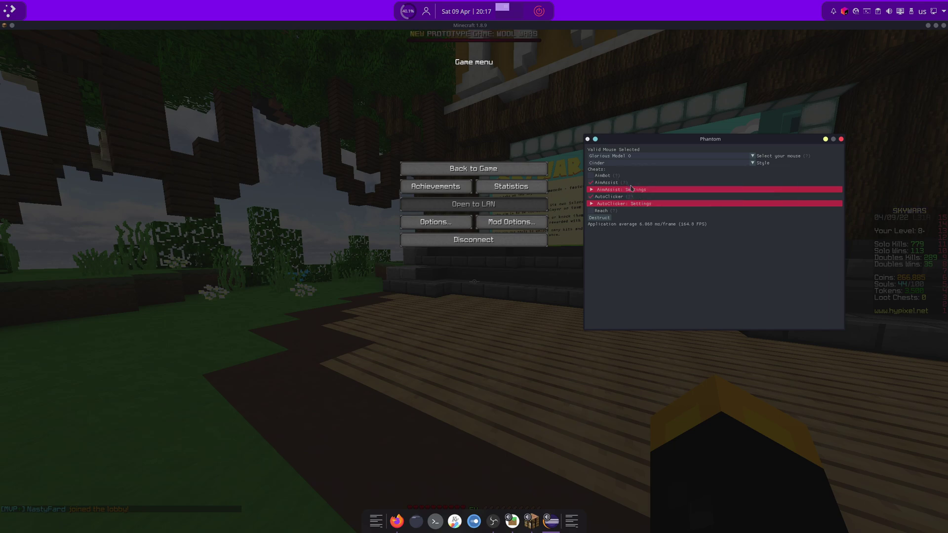
- Configure AutoClicker for in-game use only at about 16 CPS, turn on Advanced Mode, and adjust its Hold Length
click(597, 204)
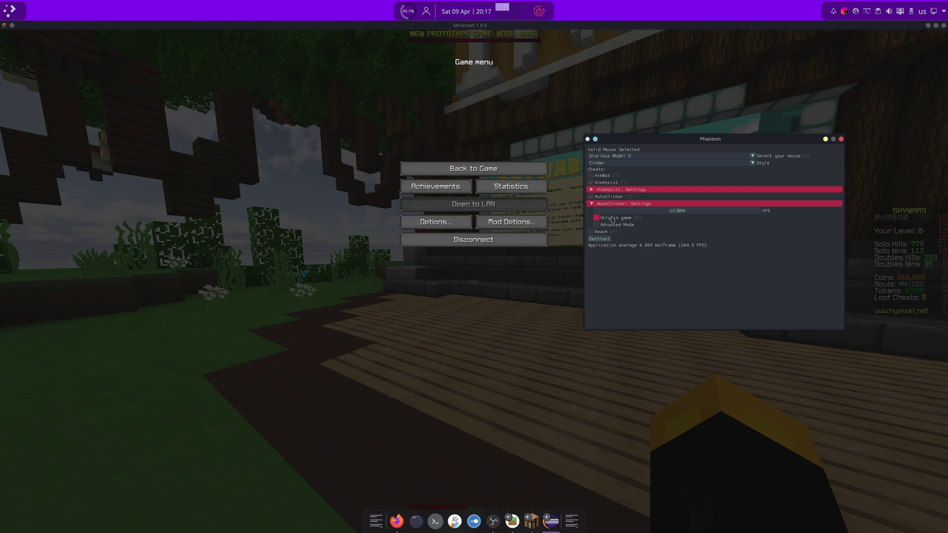
click(612, 218)
drag(686, 211, 718, 215)
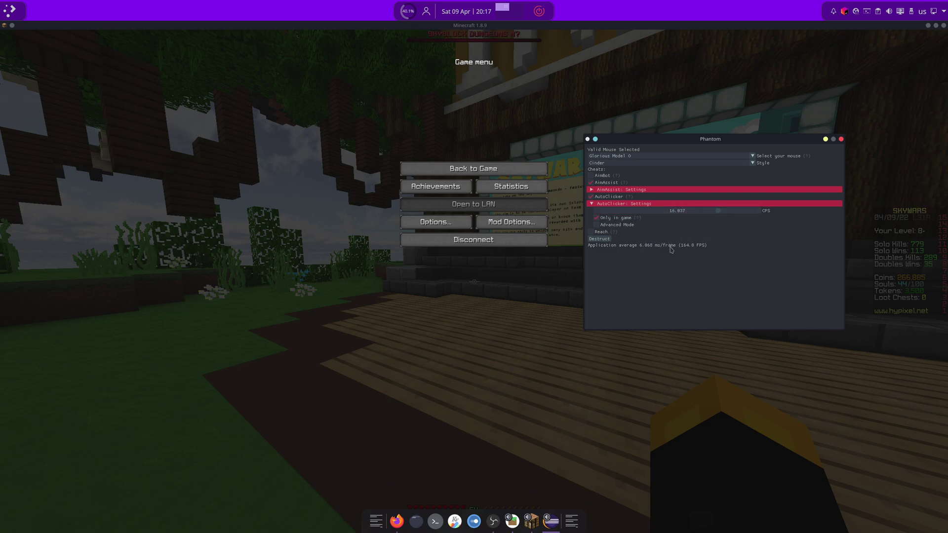
click(602, 227)
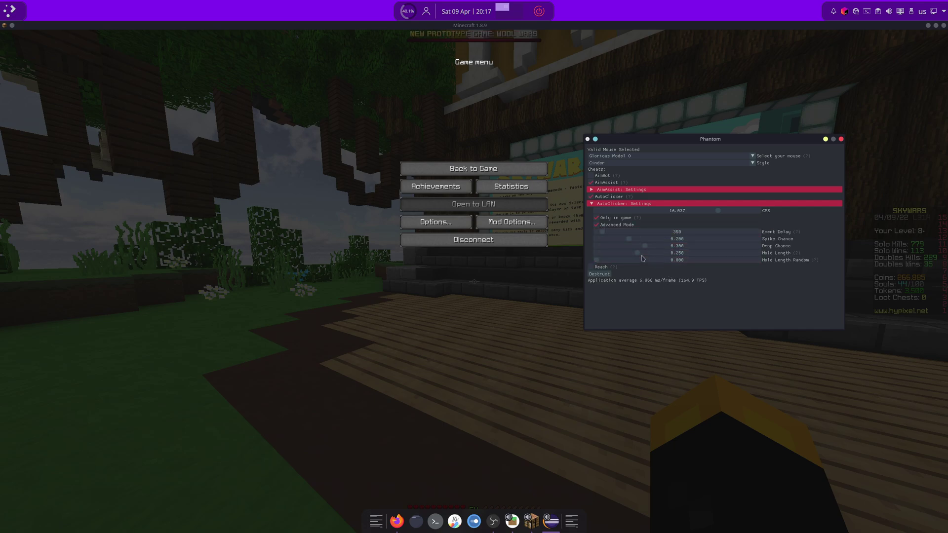
drag(635, 253, 607, 264)
click(602, 205)
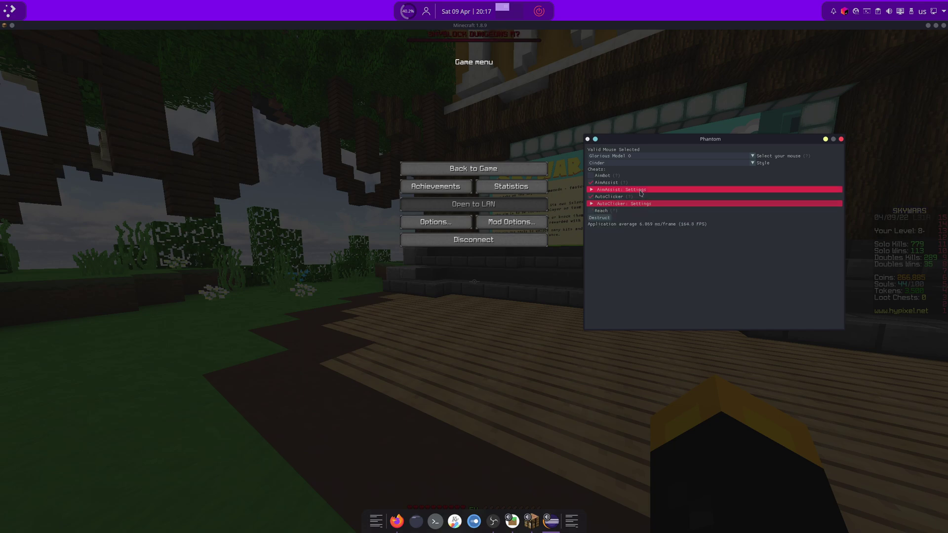
- In the AimAssist settings, set hSpeed to about 69 and FOV to about 109
click(641, 191)
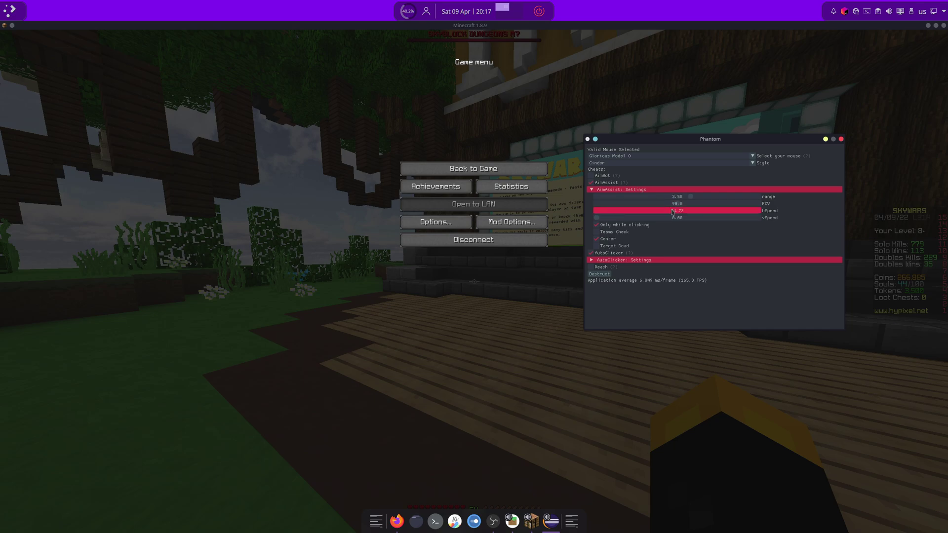
drag(696, 213, 708, 214)
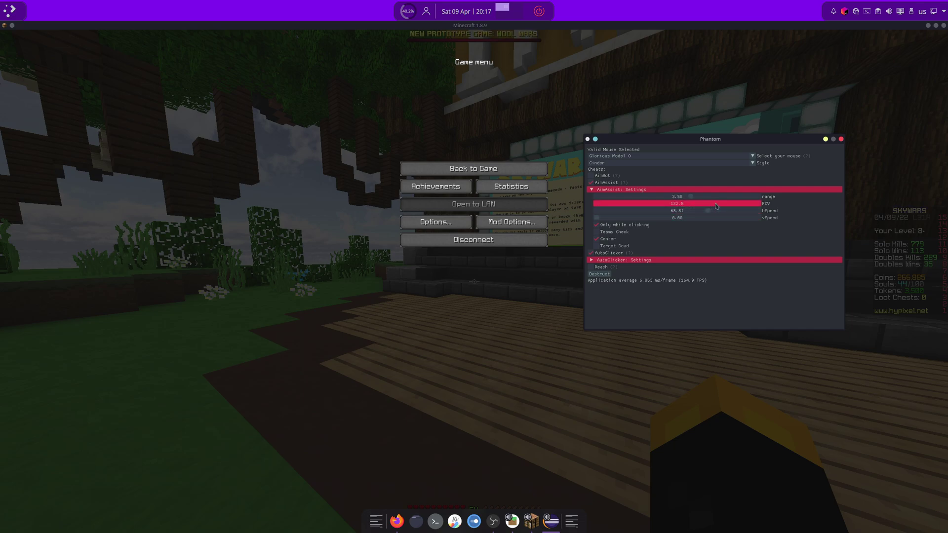
drag(696, 206, 696, 206)
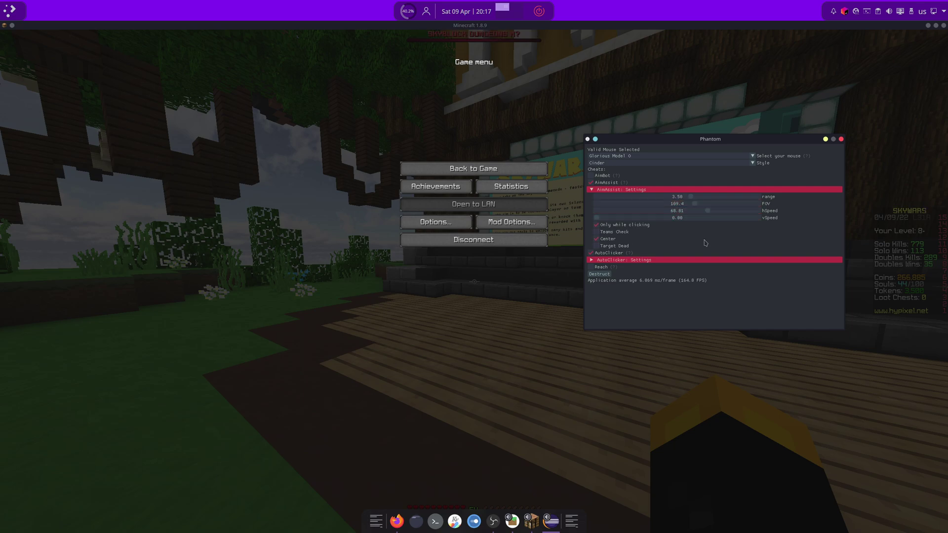
- Hide the Phantom window, return to the game, and test the auto clicker and aim assist in the lobby
key(Insert)
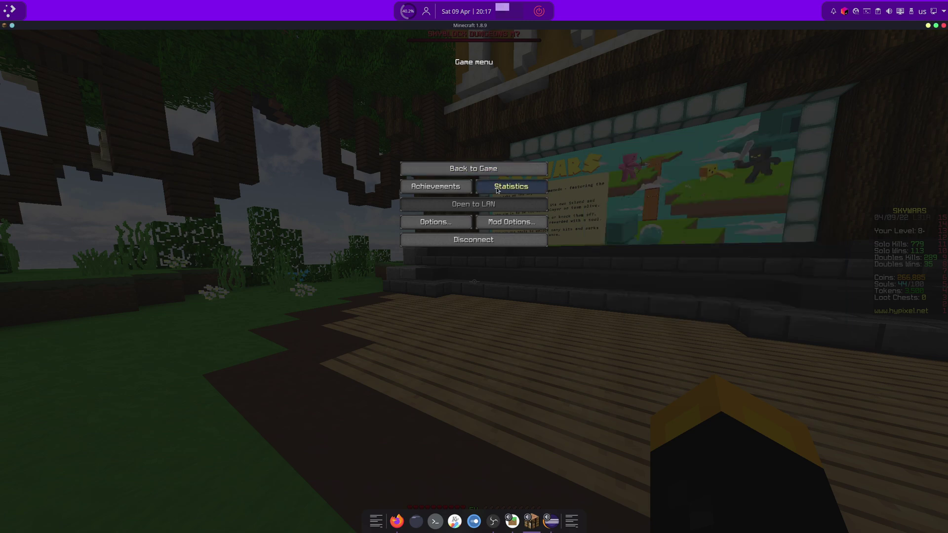
click(493, 169)
key(w)
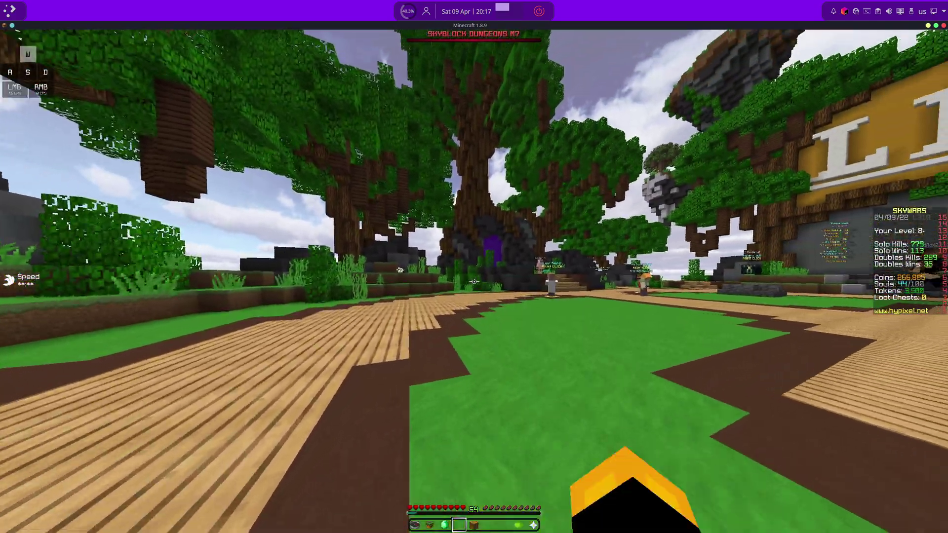
click(474, 281)
click(473, 282)
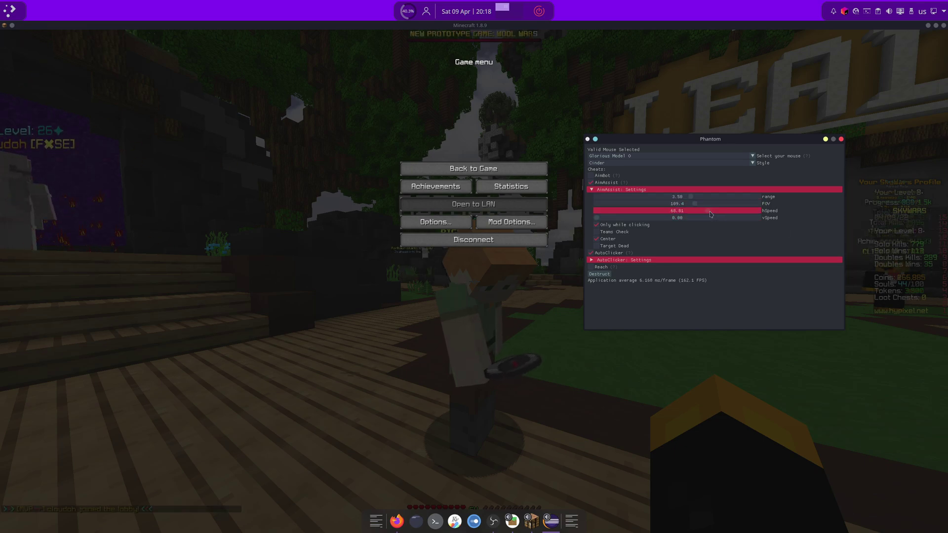
- Set AimAssist's hSpeed to 100 and test the assisted aim on the orange-haired lobby NPC
key(Escape)
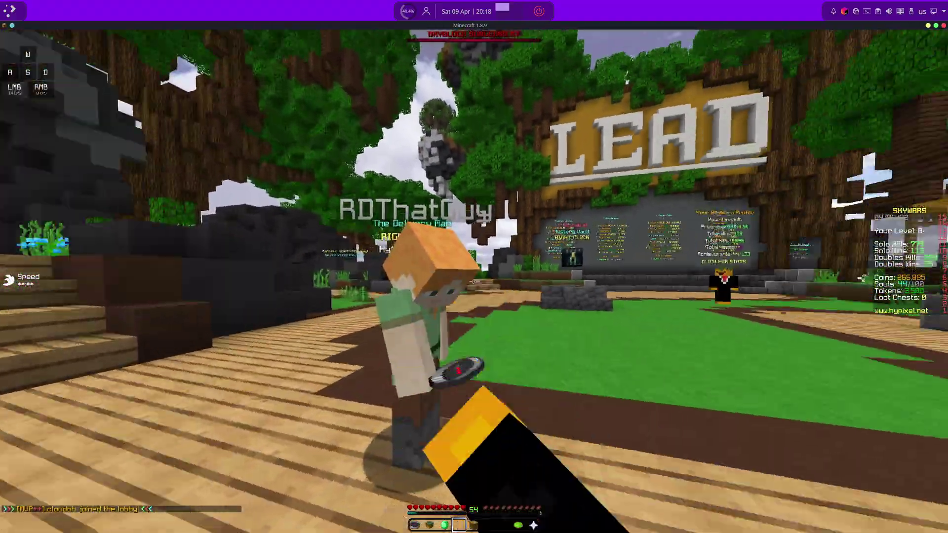
click(474, 267)
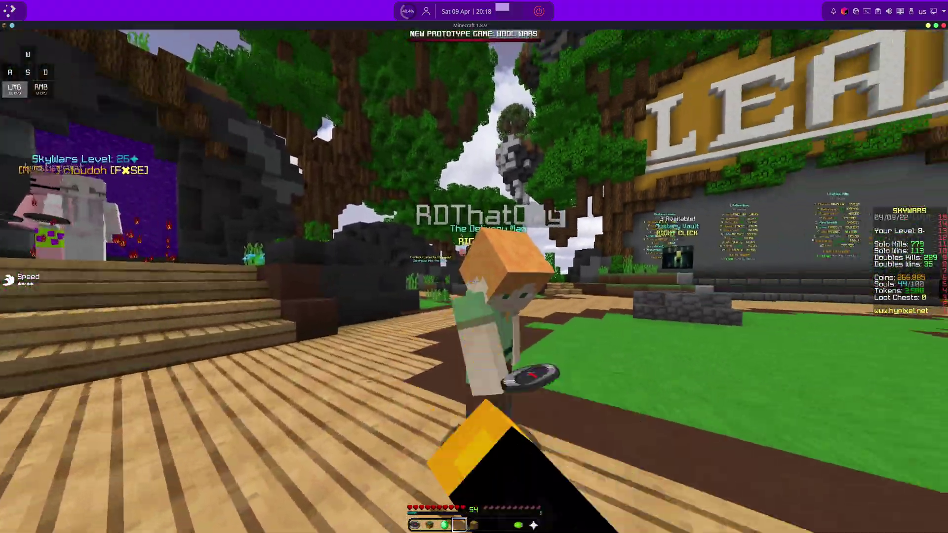
click(474, 282)
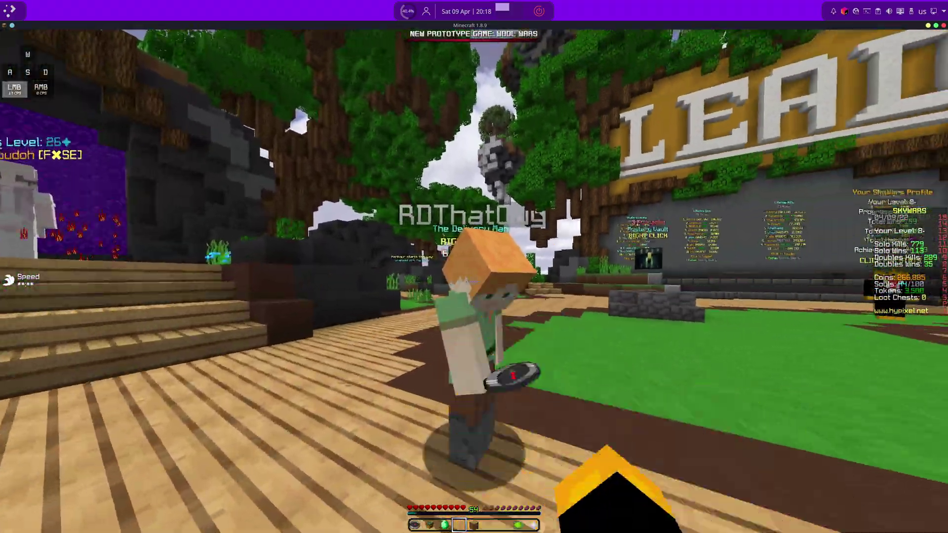
click(474, 267)
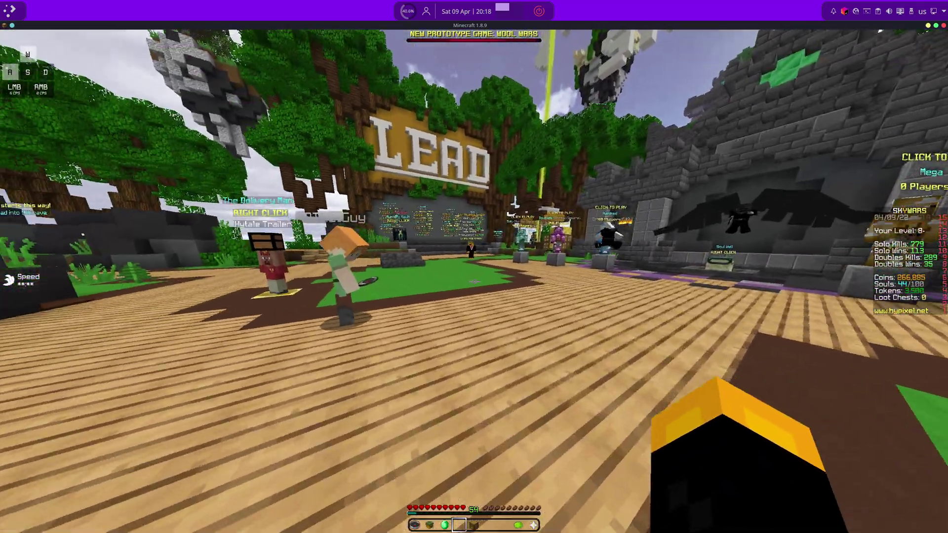
click(474, 266)
key(Insert)
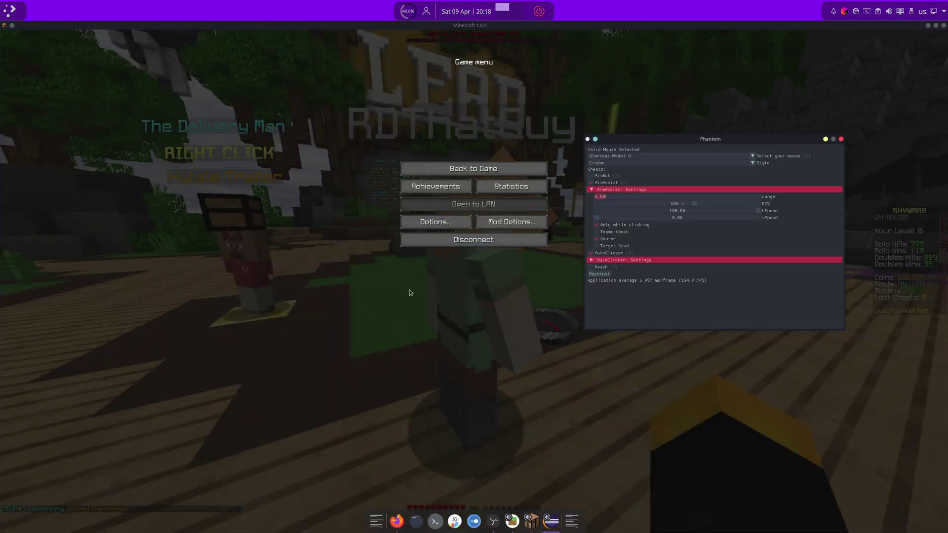
- Set AimAssist's range to 3.50 and its hSpeed to about 74, and collapse the AimAssist settings
key(Return)
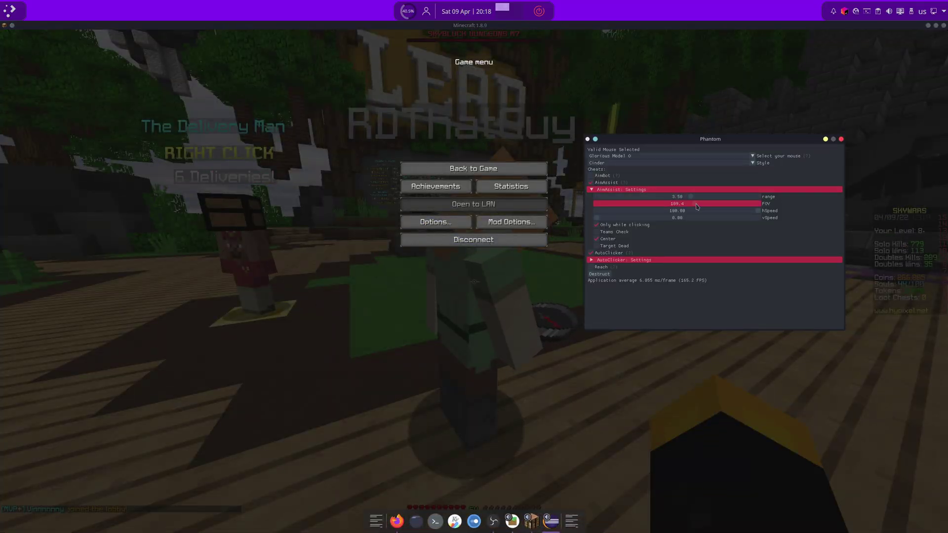
drag(758, 211, 691, 212)
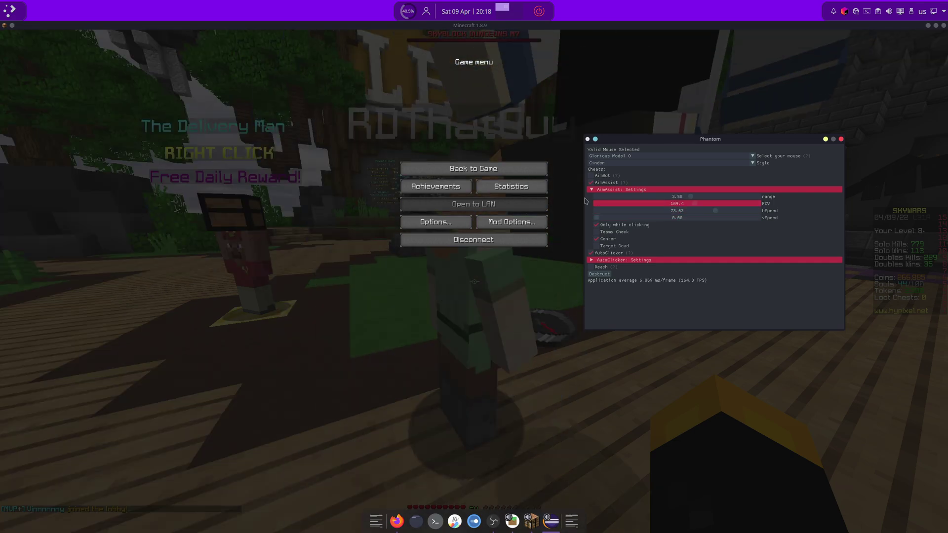
click(691, 189)
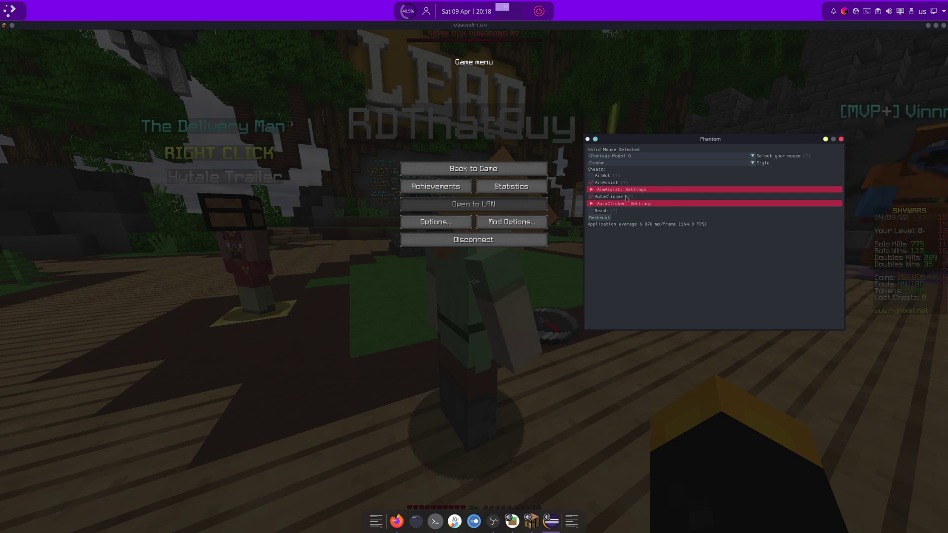
mouse_move(629, 197)
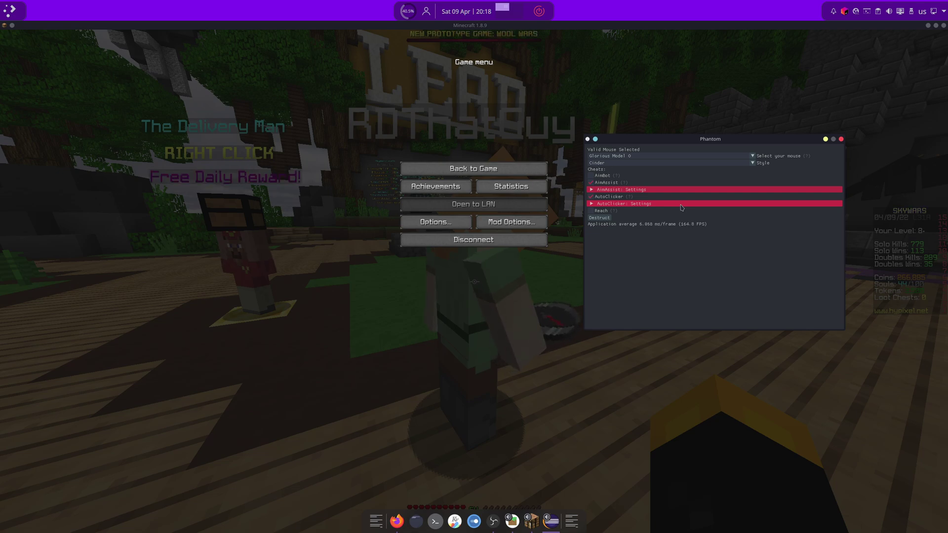
mouse_move(615, 212)
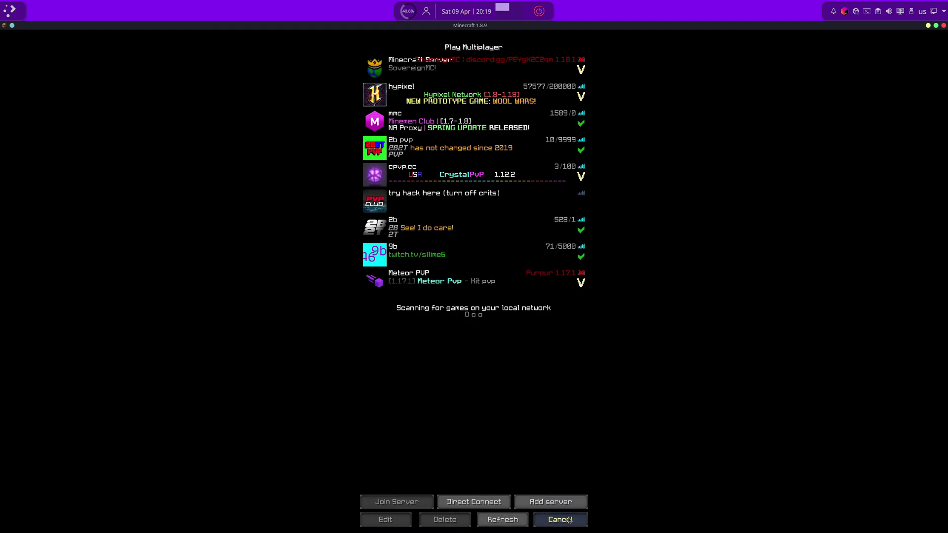
- Load a single-player world in place of the multiplayer server and walk across the snow to the zombie in the dirt hillside
click(567, 517)
click(502, 200)
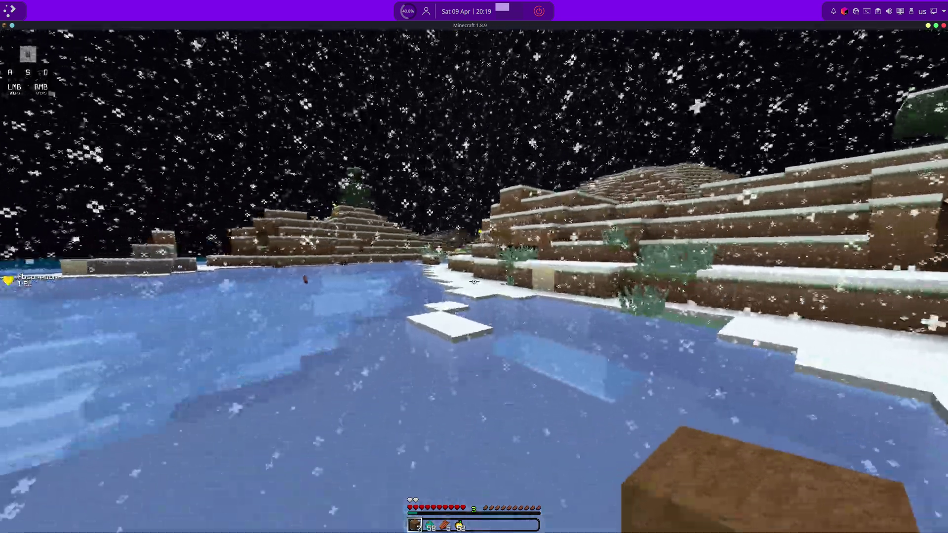
key(w)
key(w)
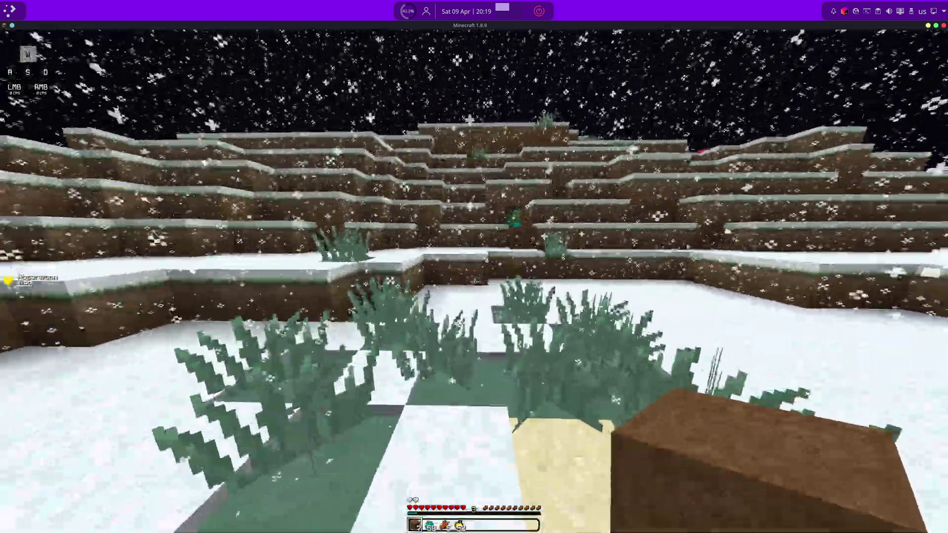
key(w)
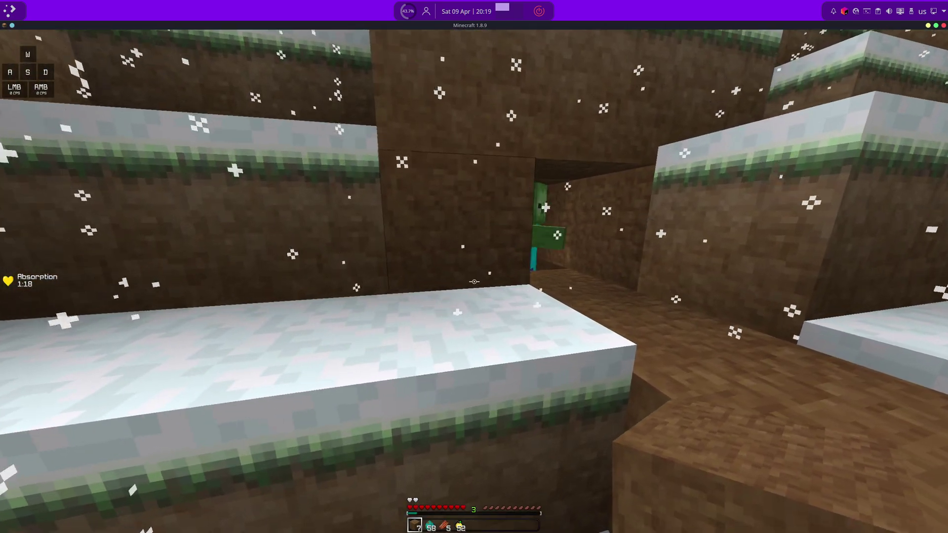
- Pause the game, show the Phantom window, and review the AutoClicker settings
key(Insert)
key(Escape)
click(591, 176)
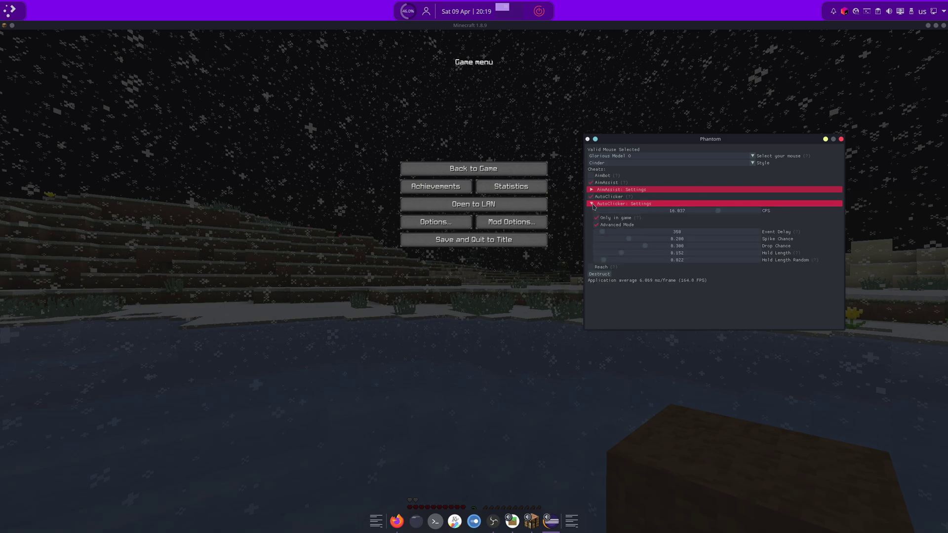
key(Escape)
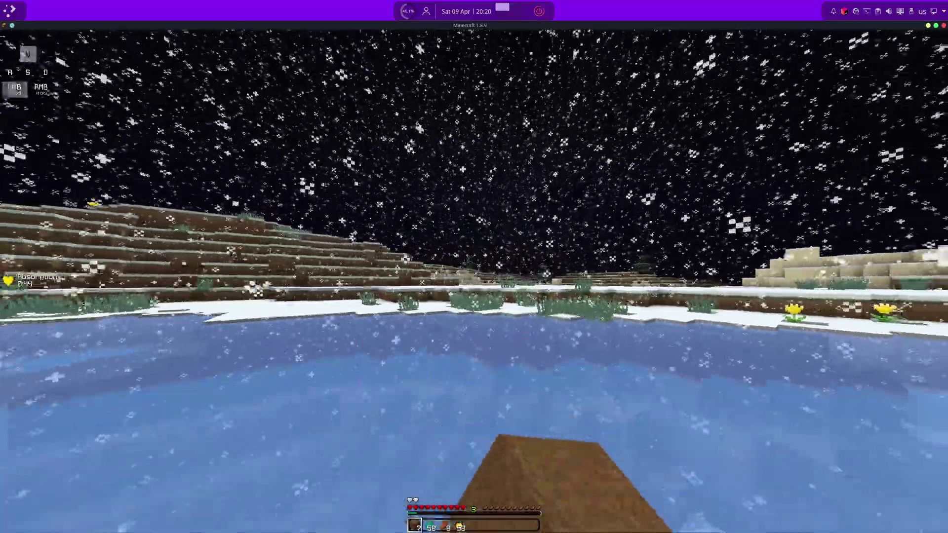
- Run across the ice and snow while testing the auto clicker on the ground, and empty the third hotbar slot
key(w)
key(w)
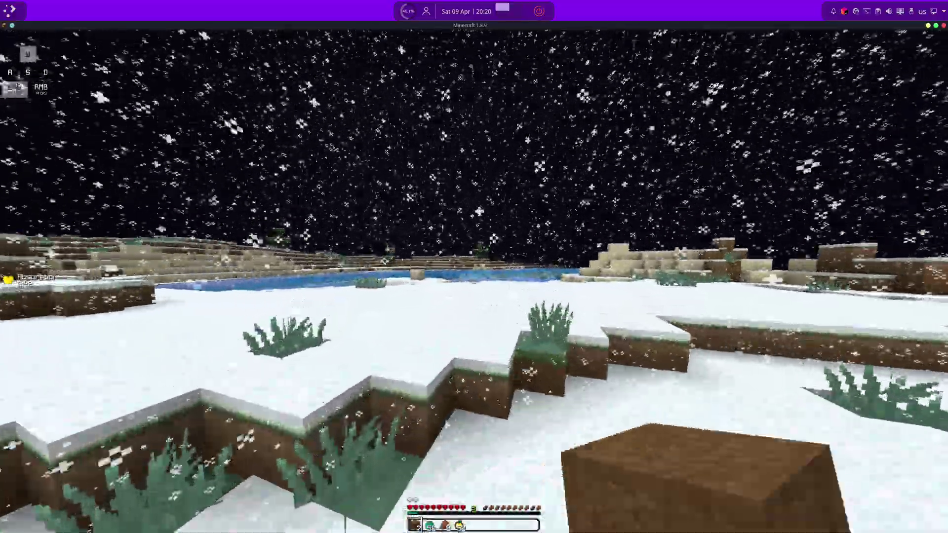
key(w)
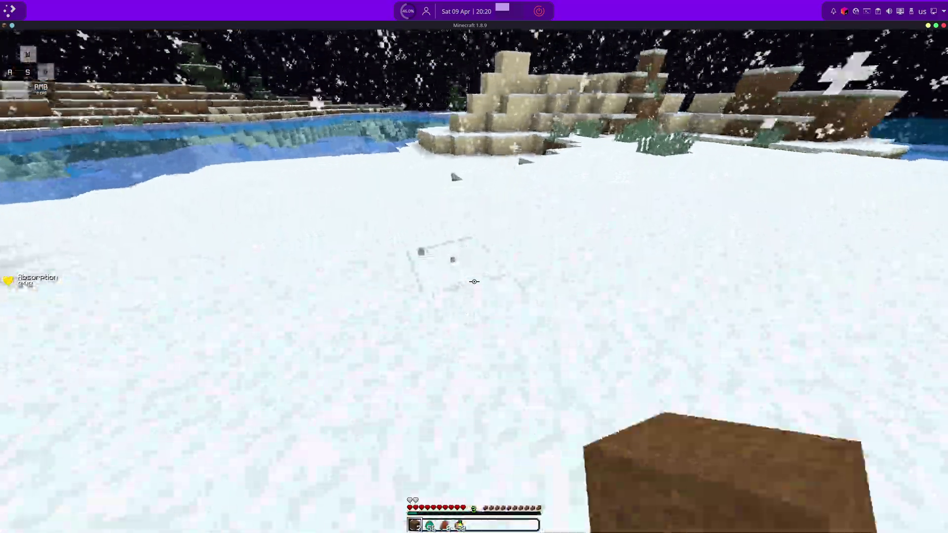
key(d)
click(474, 282)
key(w)
key(3)
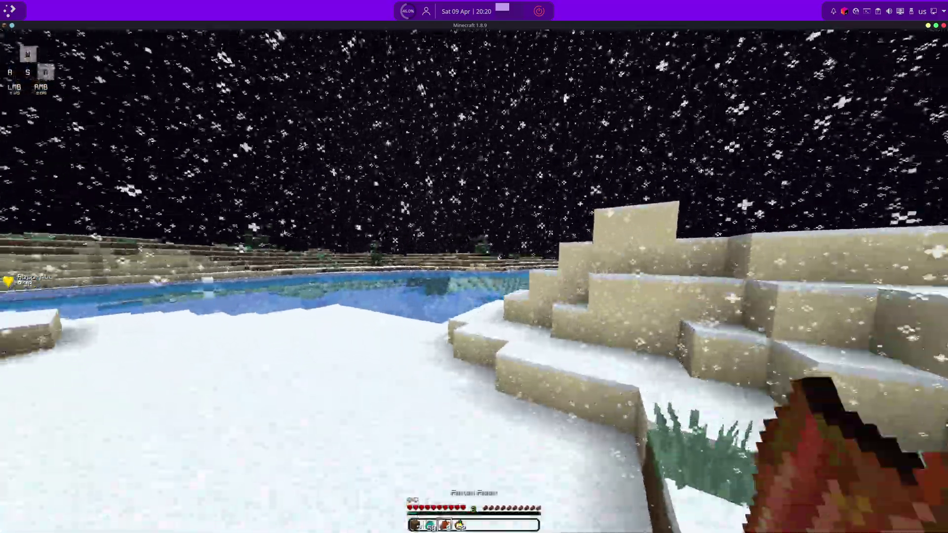
key(4)
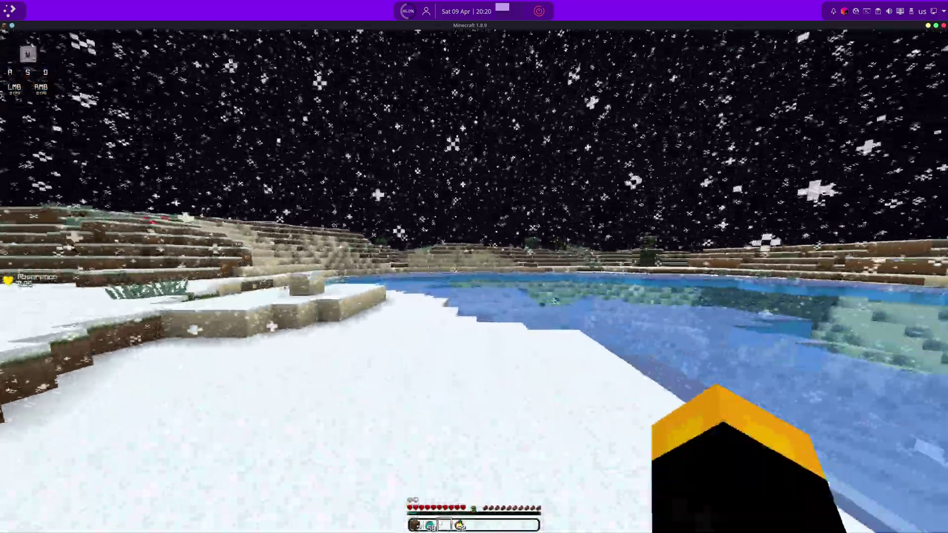
- Show the Phantom window again and examine the AutoClicker and AimAssist settings one after the other
key(Insert)
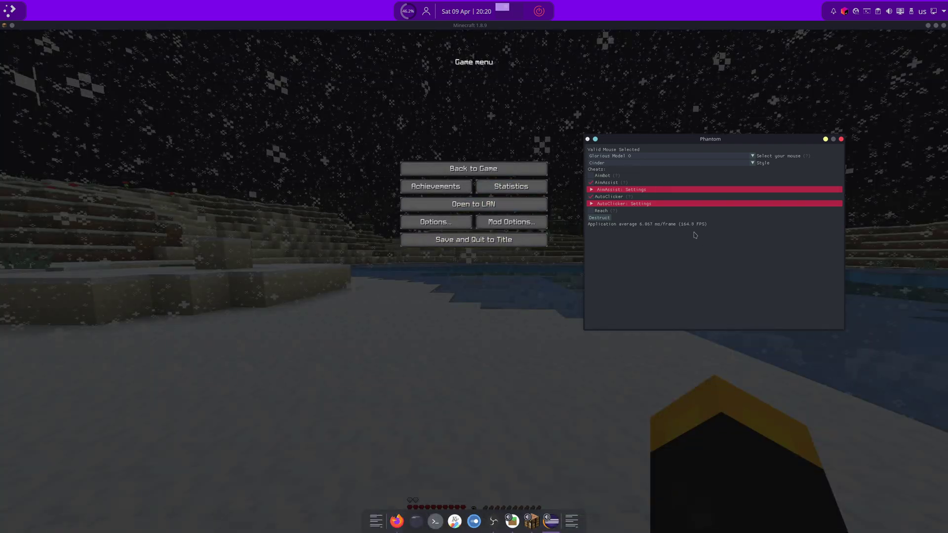
click(610, 204)
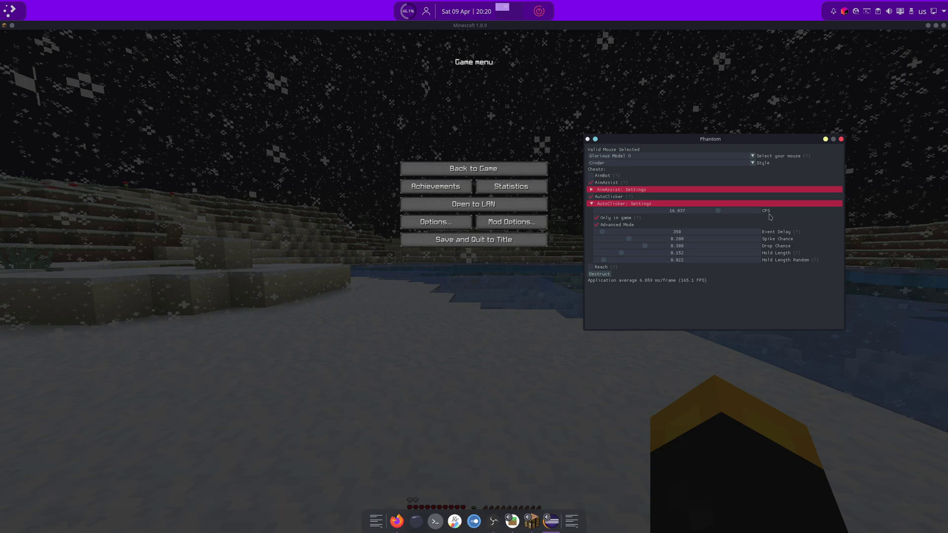
click(595, 204)
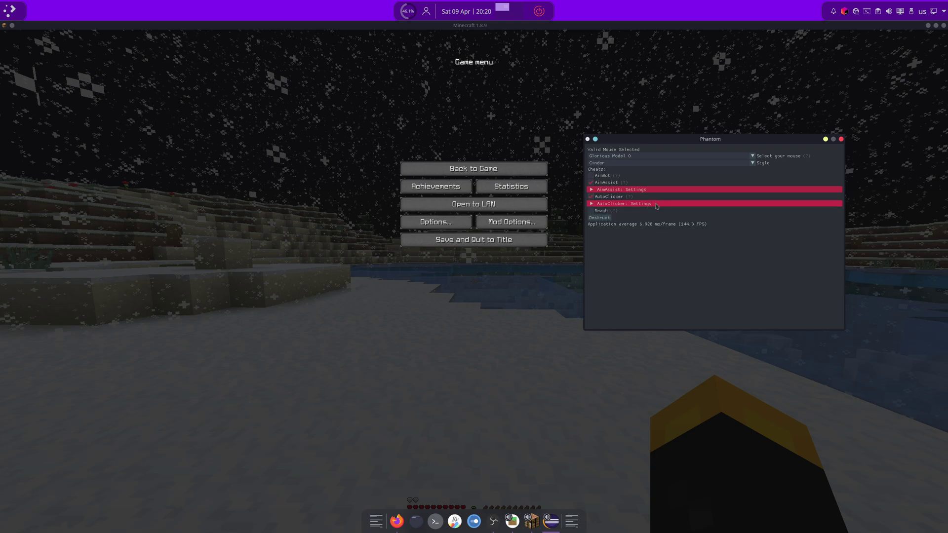
click(597, 189)
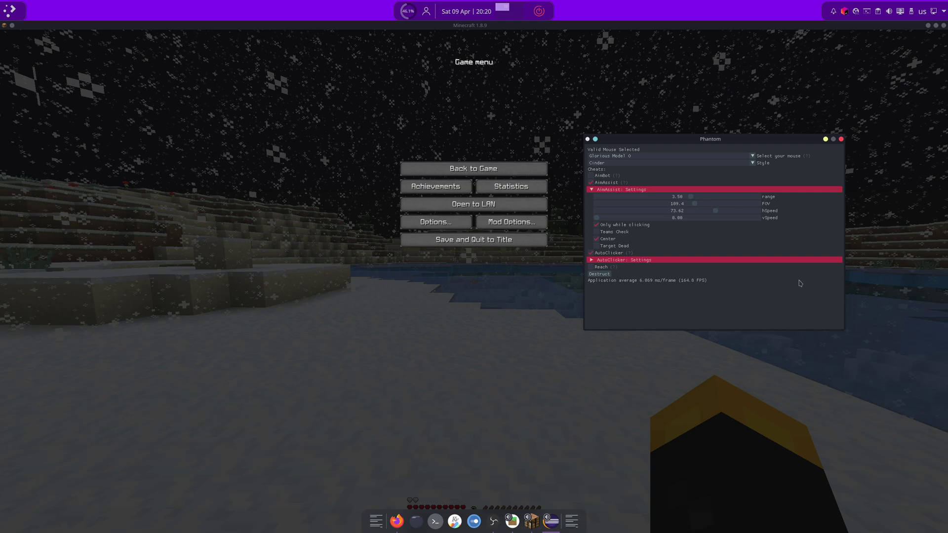
click(597, 233)
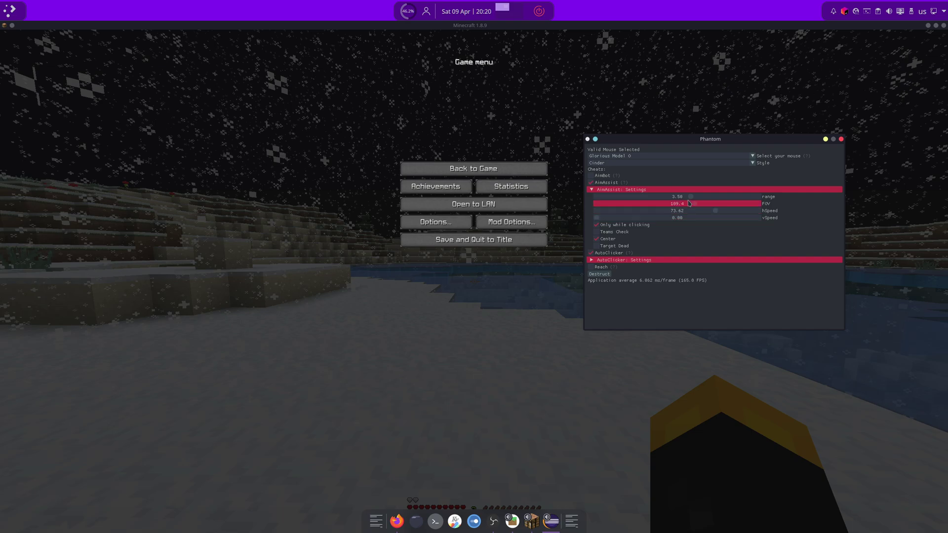
click(632, 190)
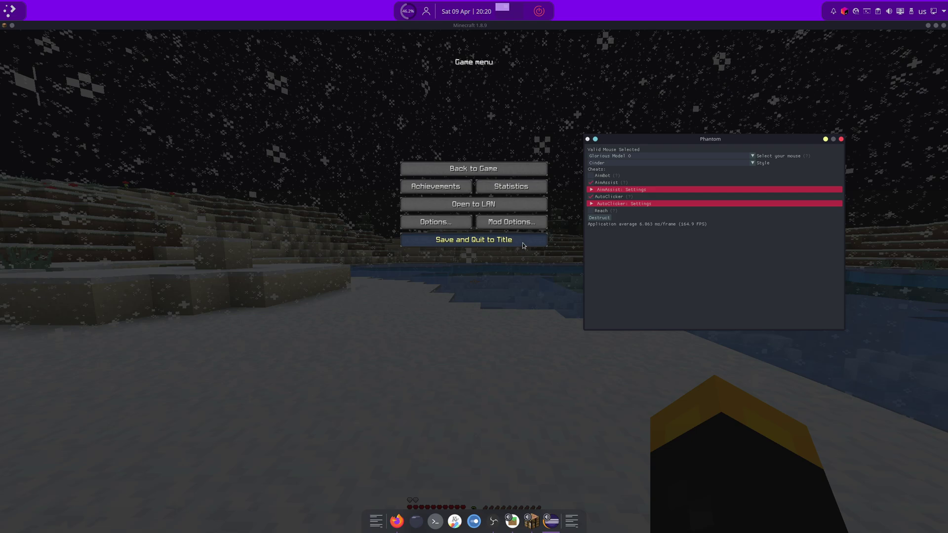
- Move the Phantom window clear of the game menu and remove the client from the game with Destruct
drag(744, 146, 262, 89)
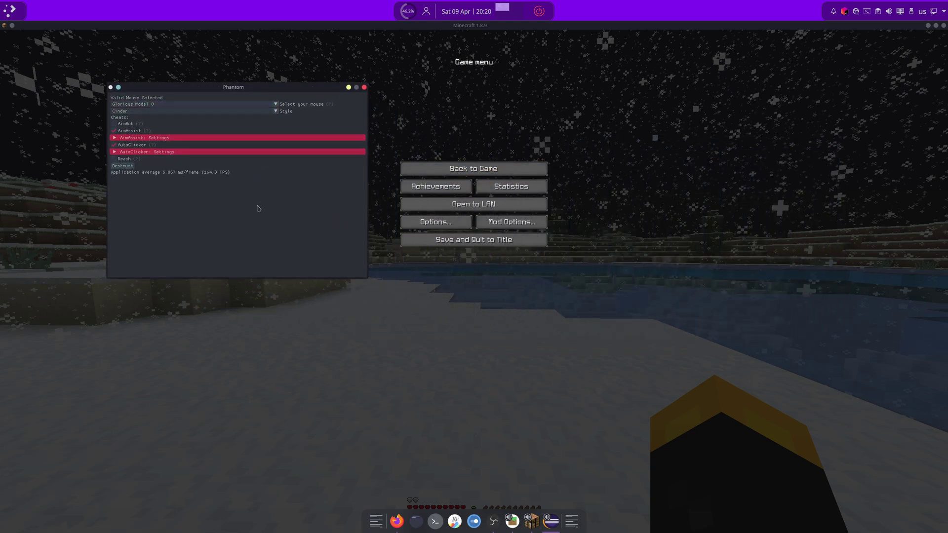
click(117, 166)
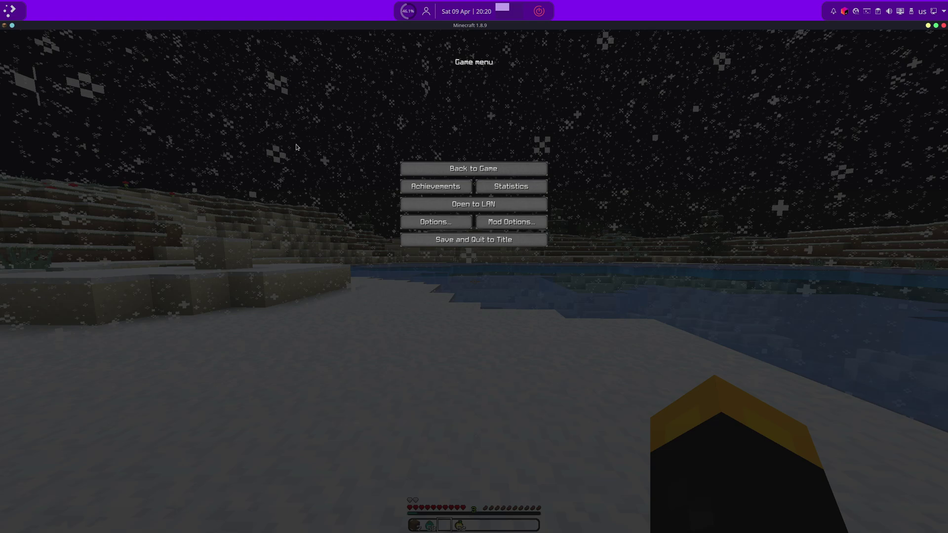
- In the Dolphin file manager, permanently delete the PhantomClient folder from the home directory
mouse_move(423, 528)
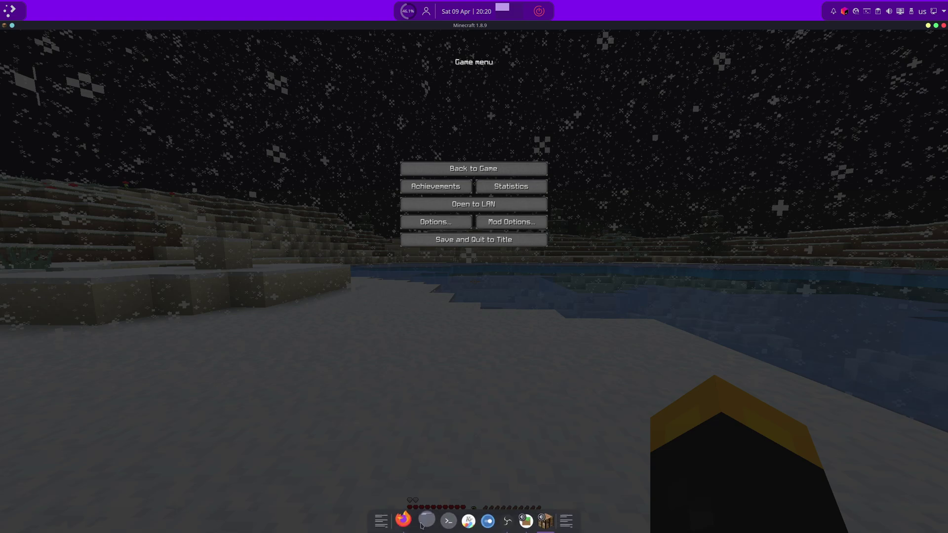
click(425, 522)
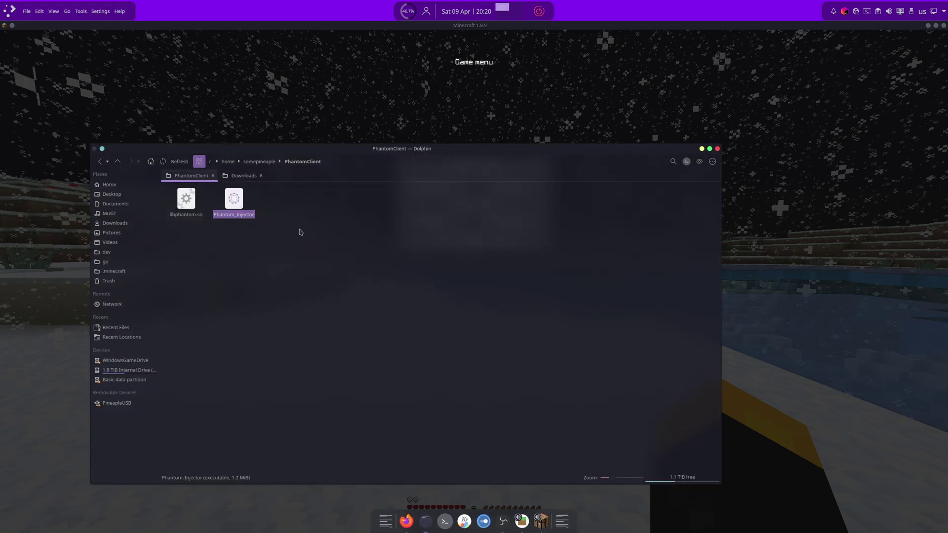
click(262, 164)
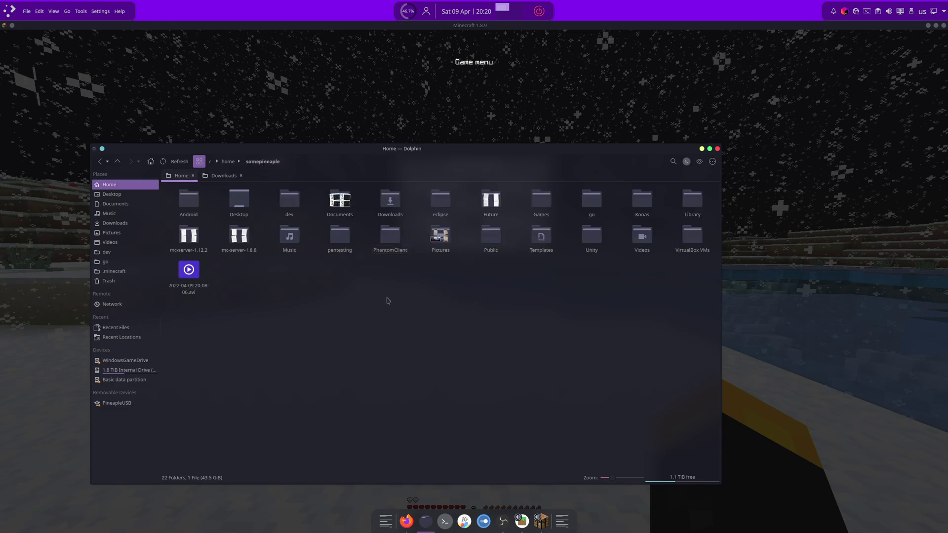
key(shift+Delete)
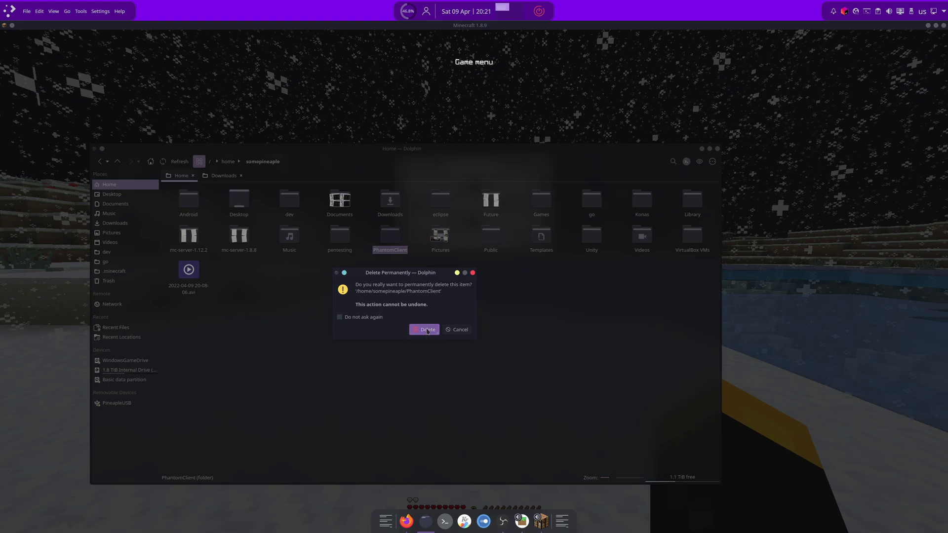
click(427, 331)
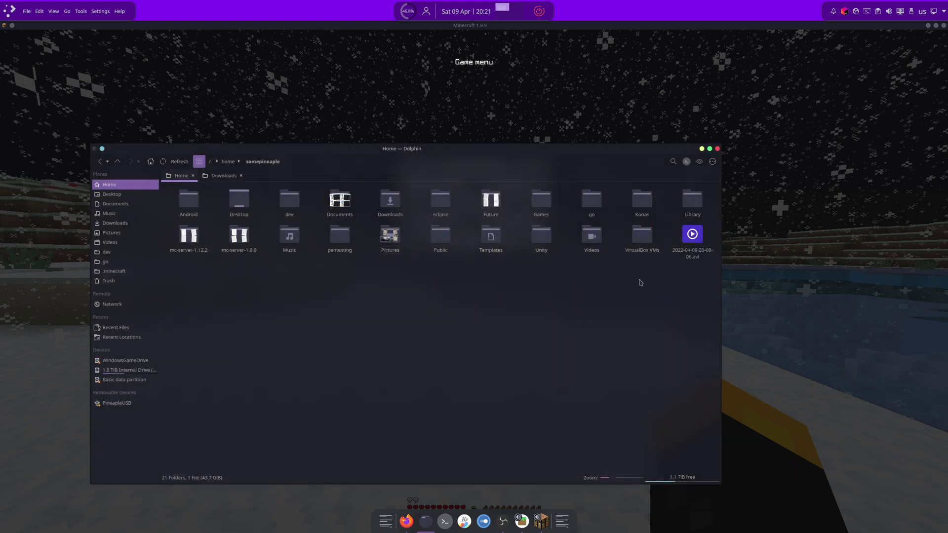
- Clear Minecraft and the file manager off the desktop and switch to OBS
click(794, 364)
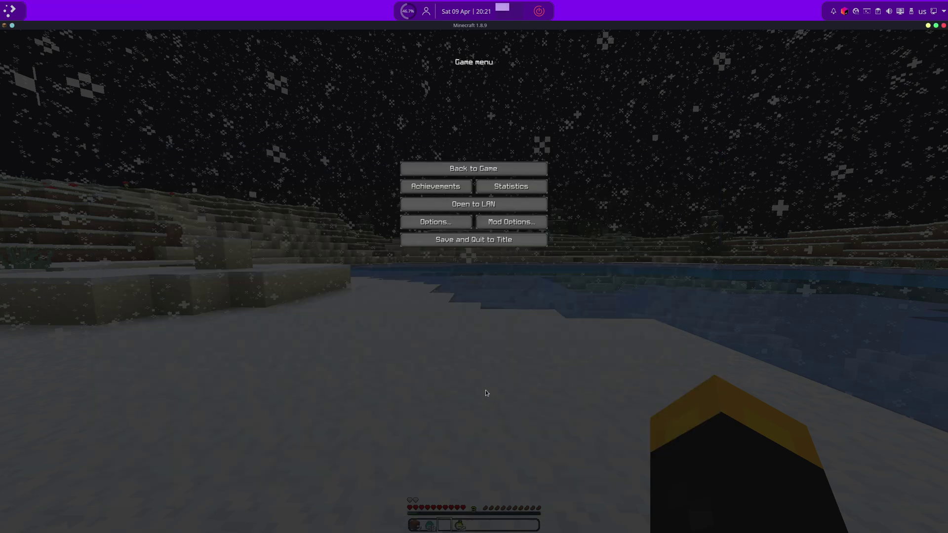
click(927, 26)
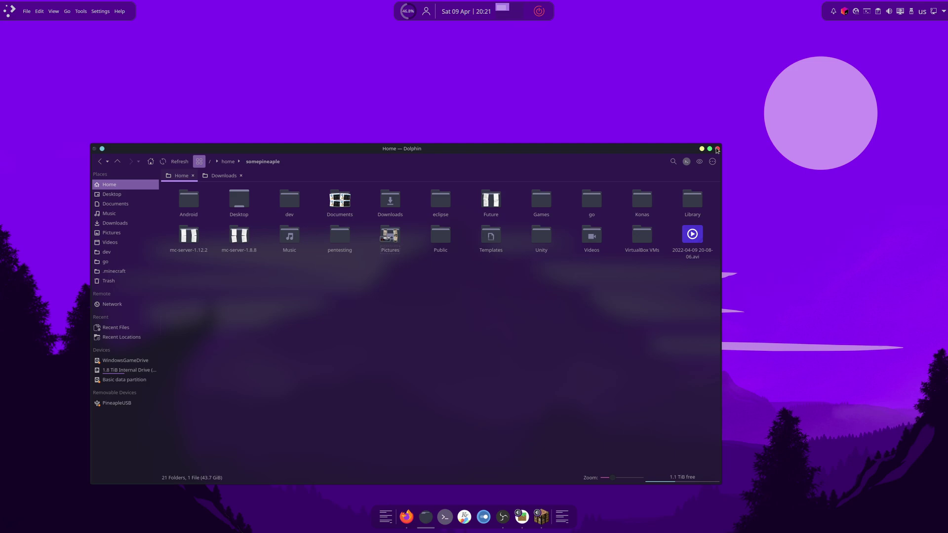
click(718, 149)
click(503, 516)
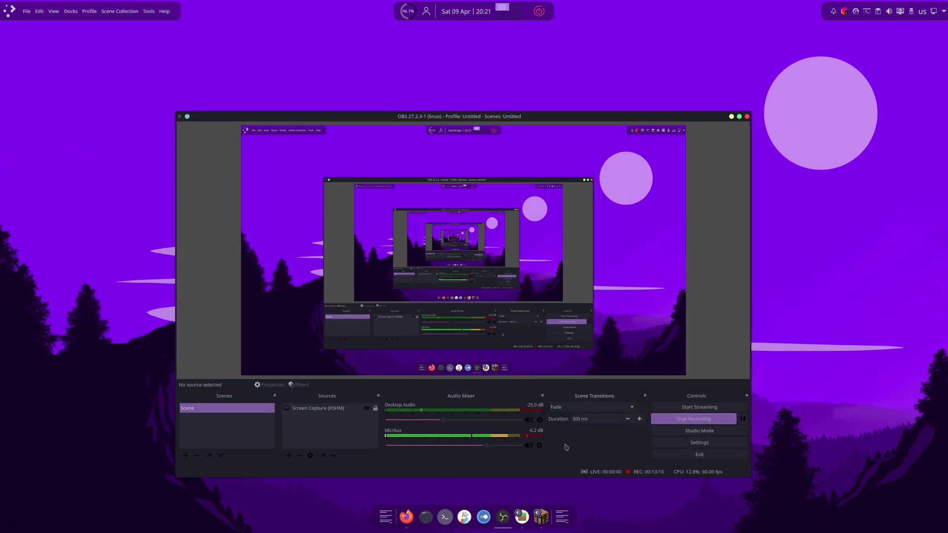